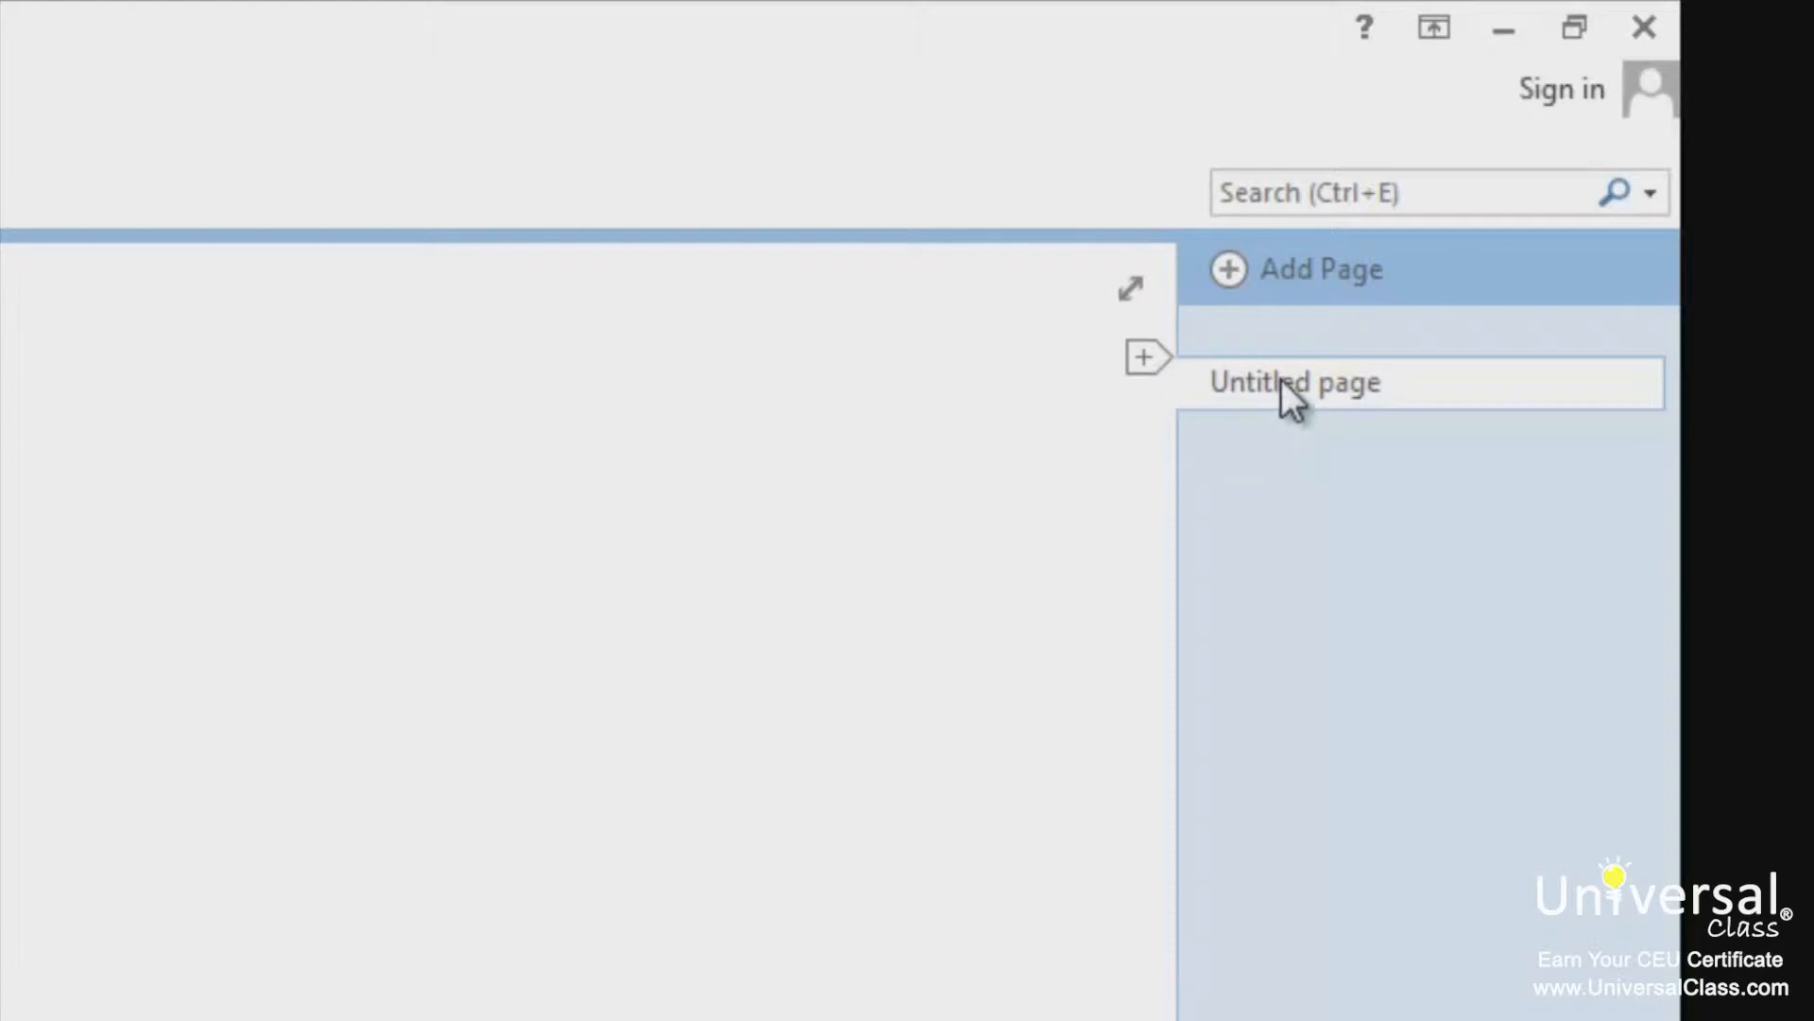
# Rename the untitled page as First Page.
pyautogui.rightClick(1281, 378)
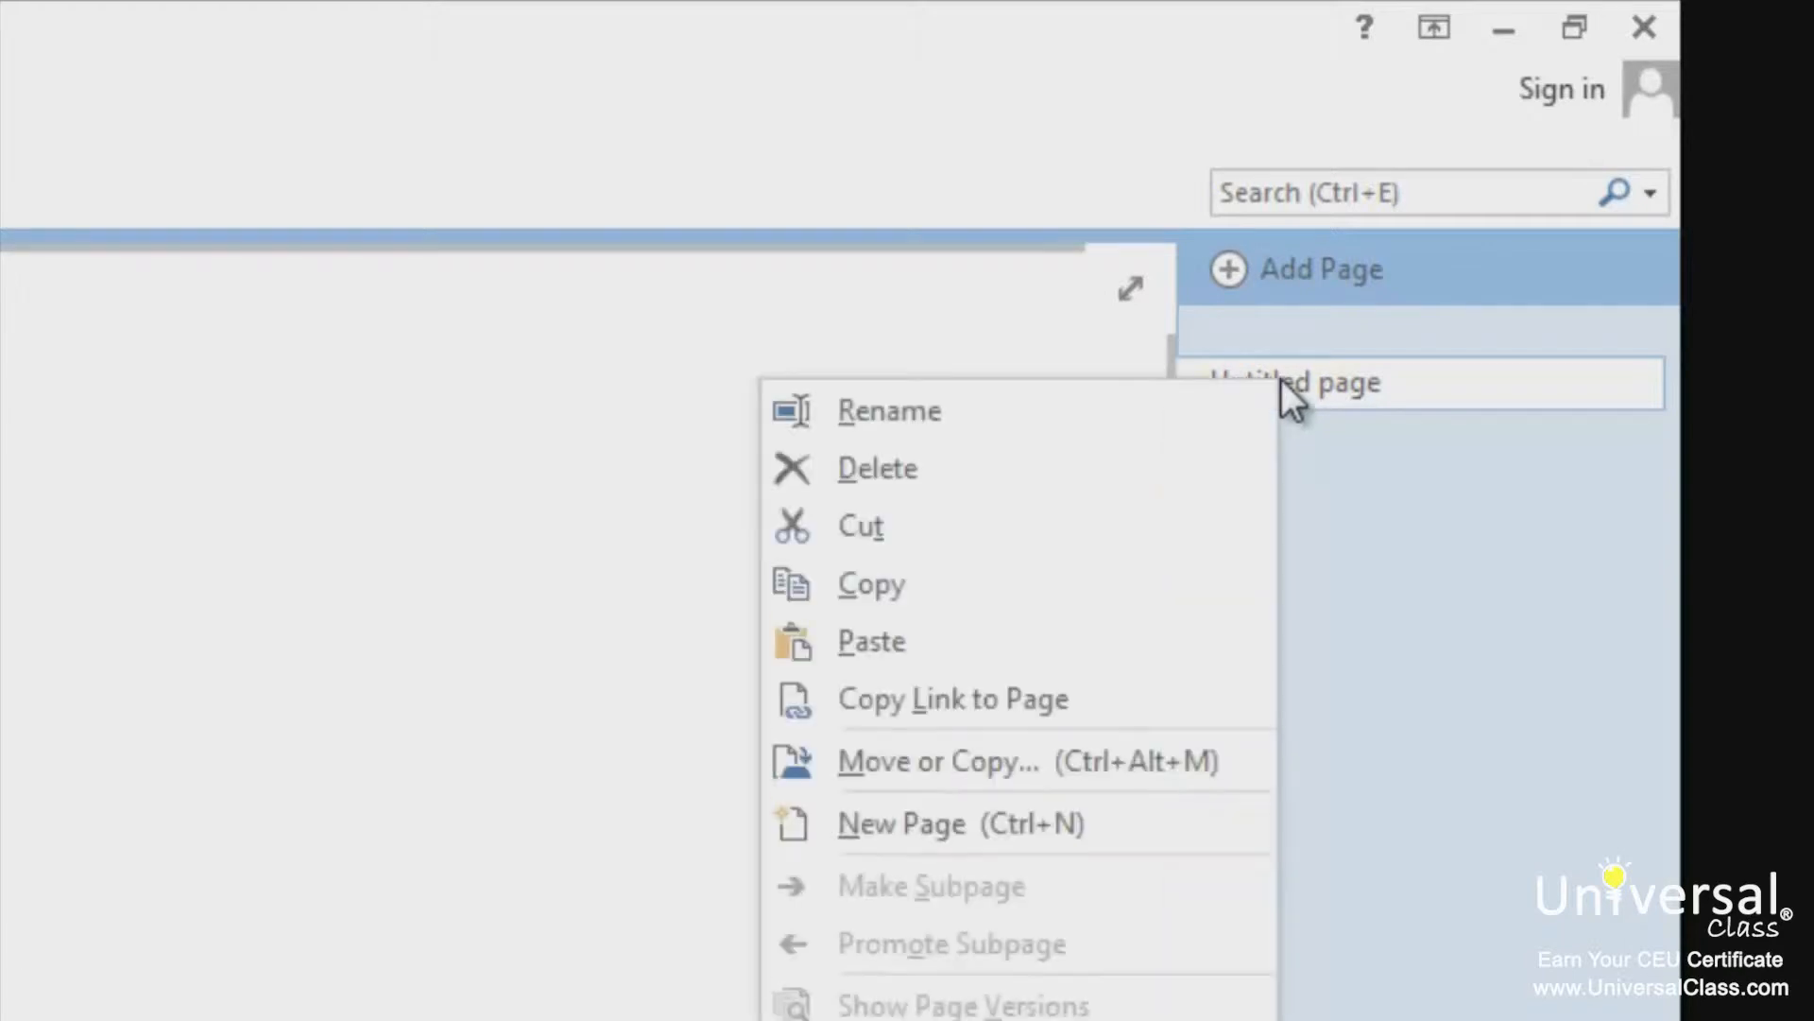
pyautogui.click(997, 402)
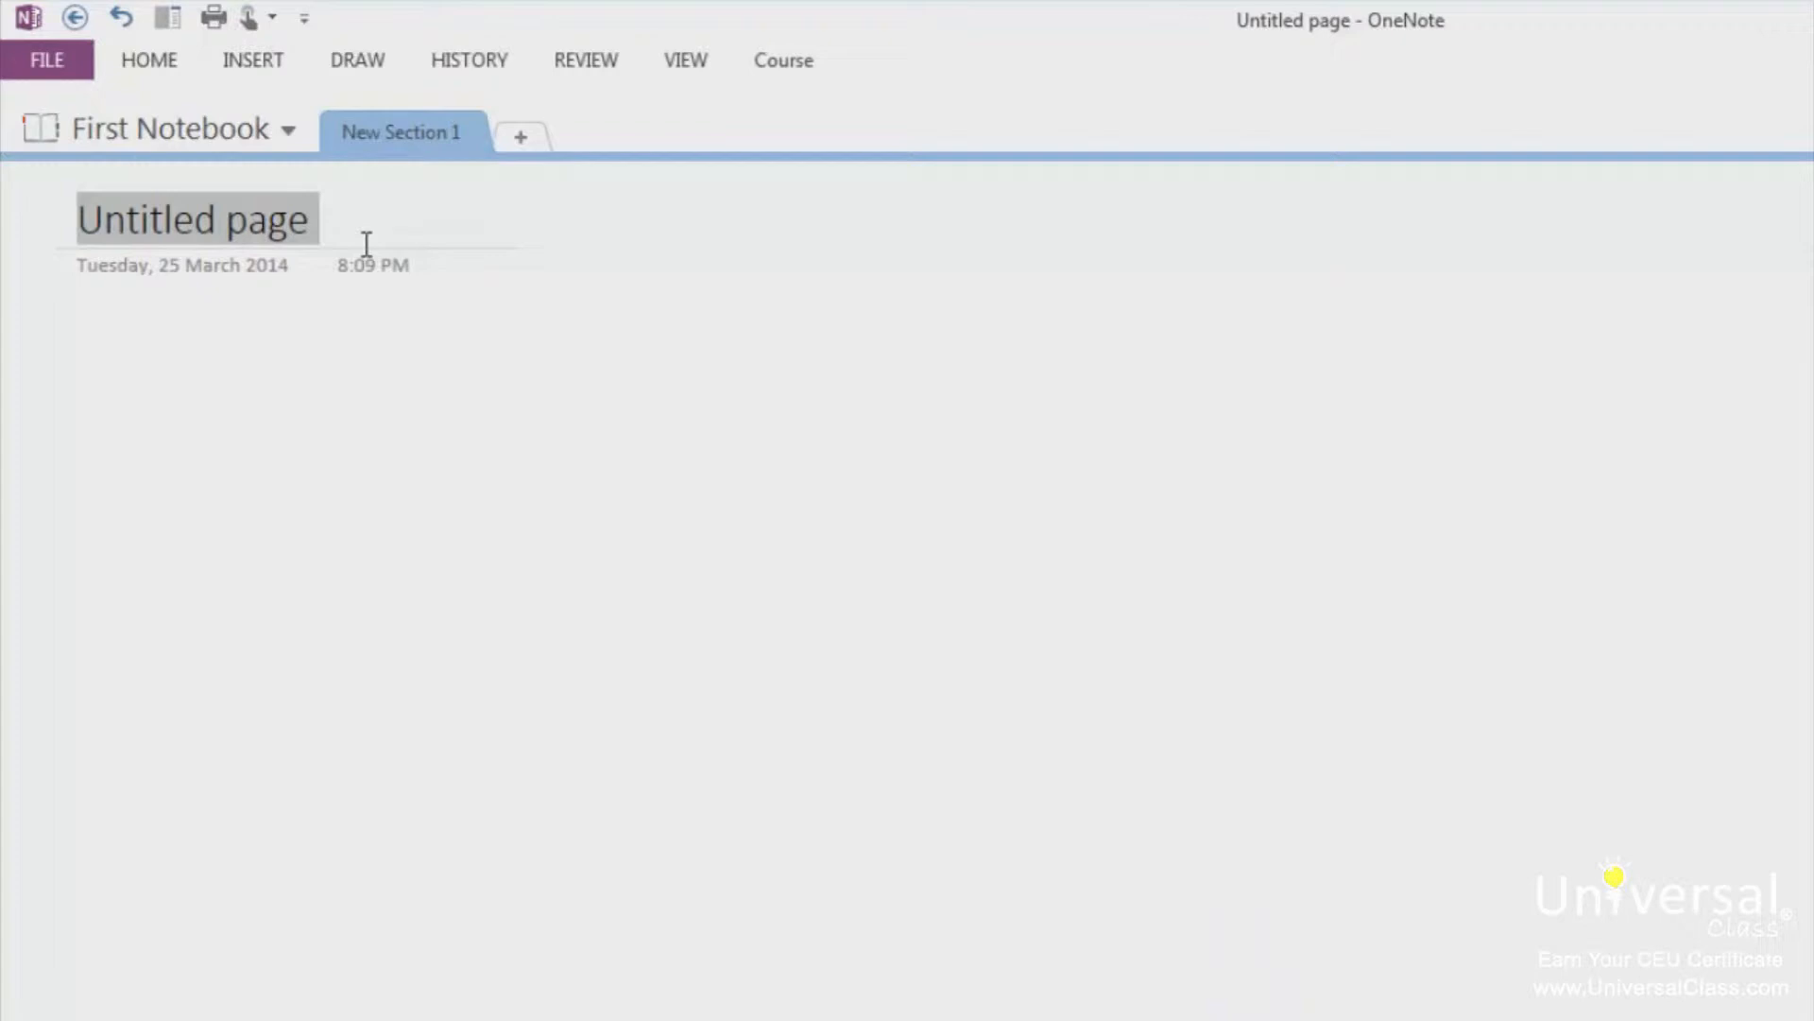
pyautogui.write('First Pa')
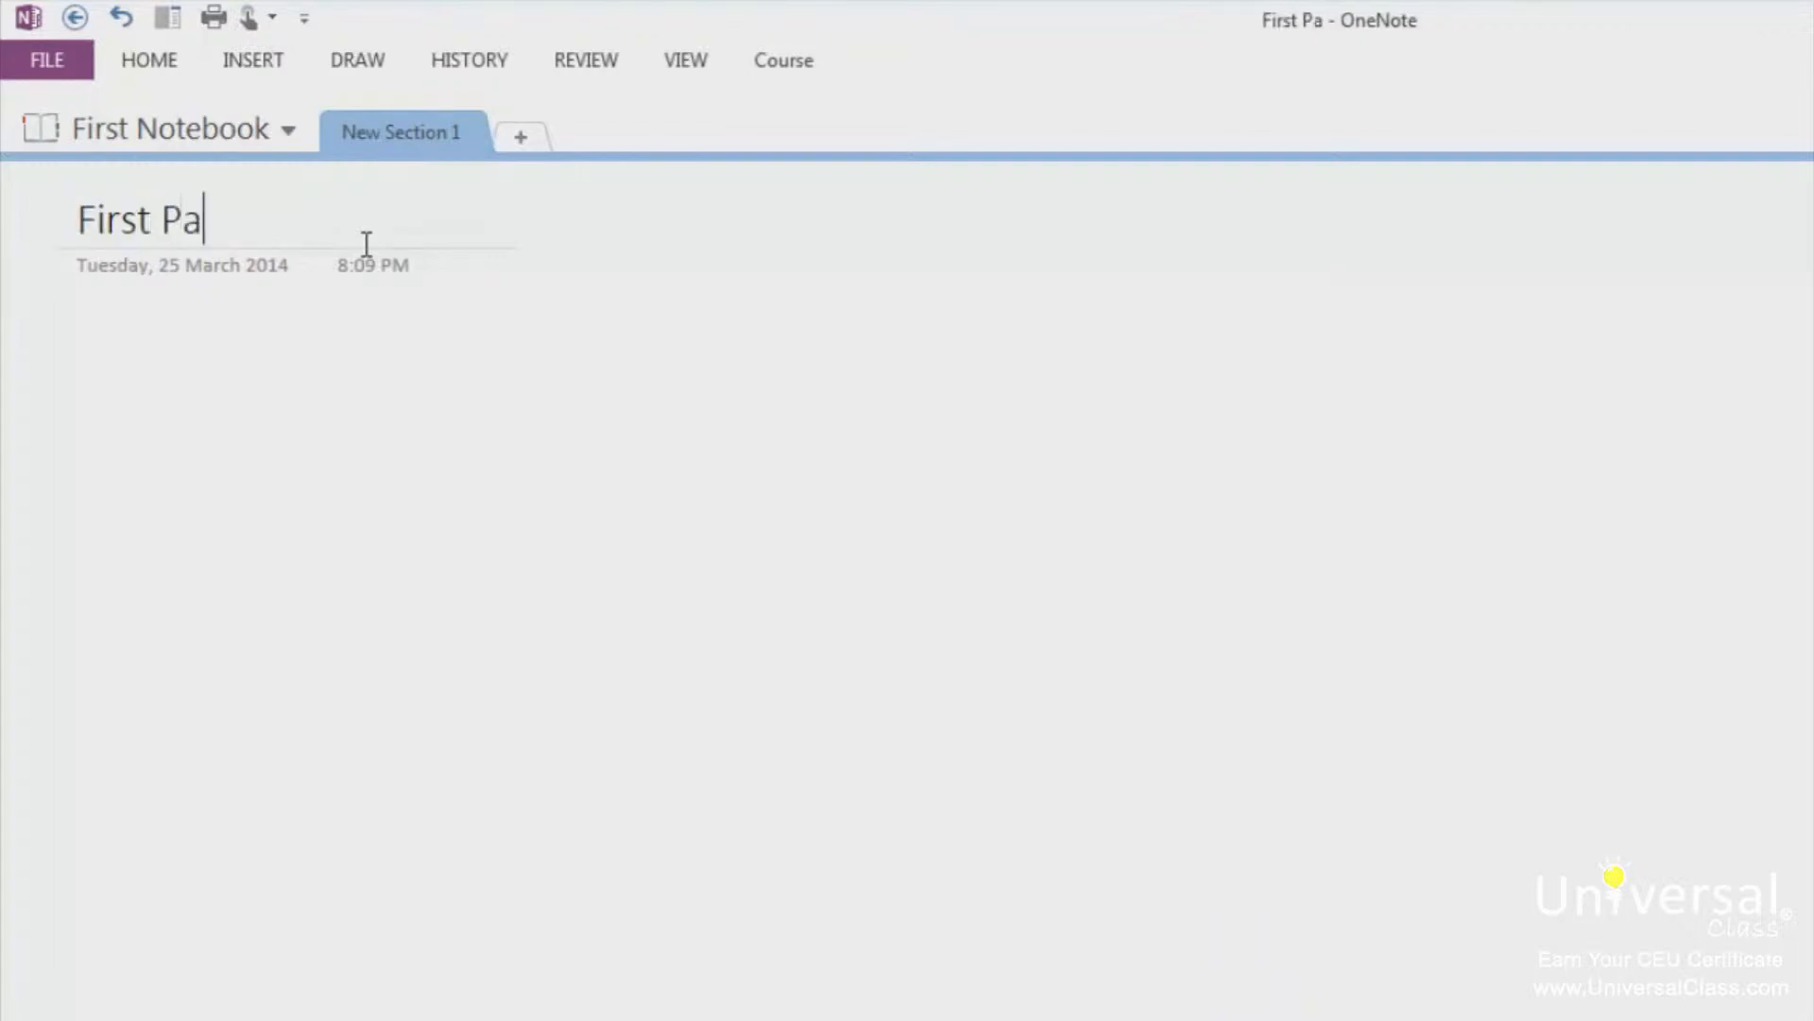
pyautogui.write('ge')
pyautogui.press('Return')
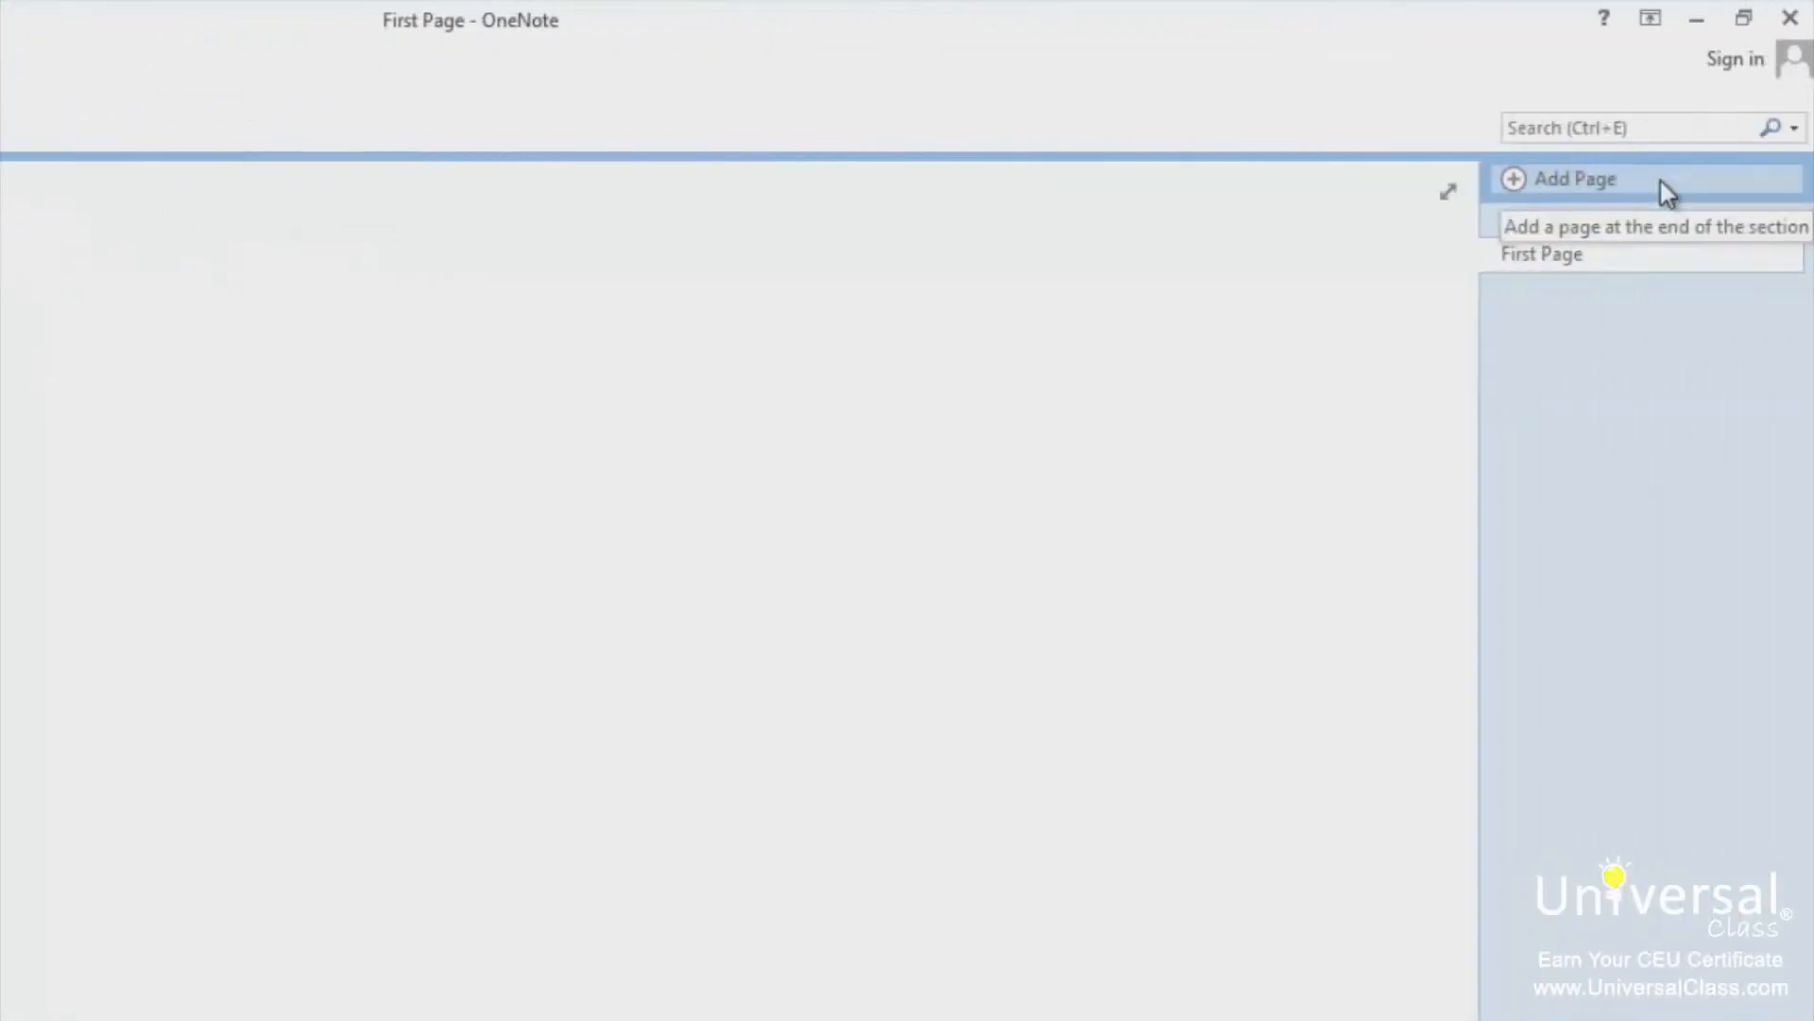
# Add two new untitled pages below First Page and make the last one a subpage.
pyautogui.click(1663, 189)
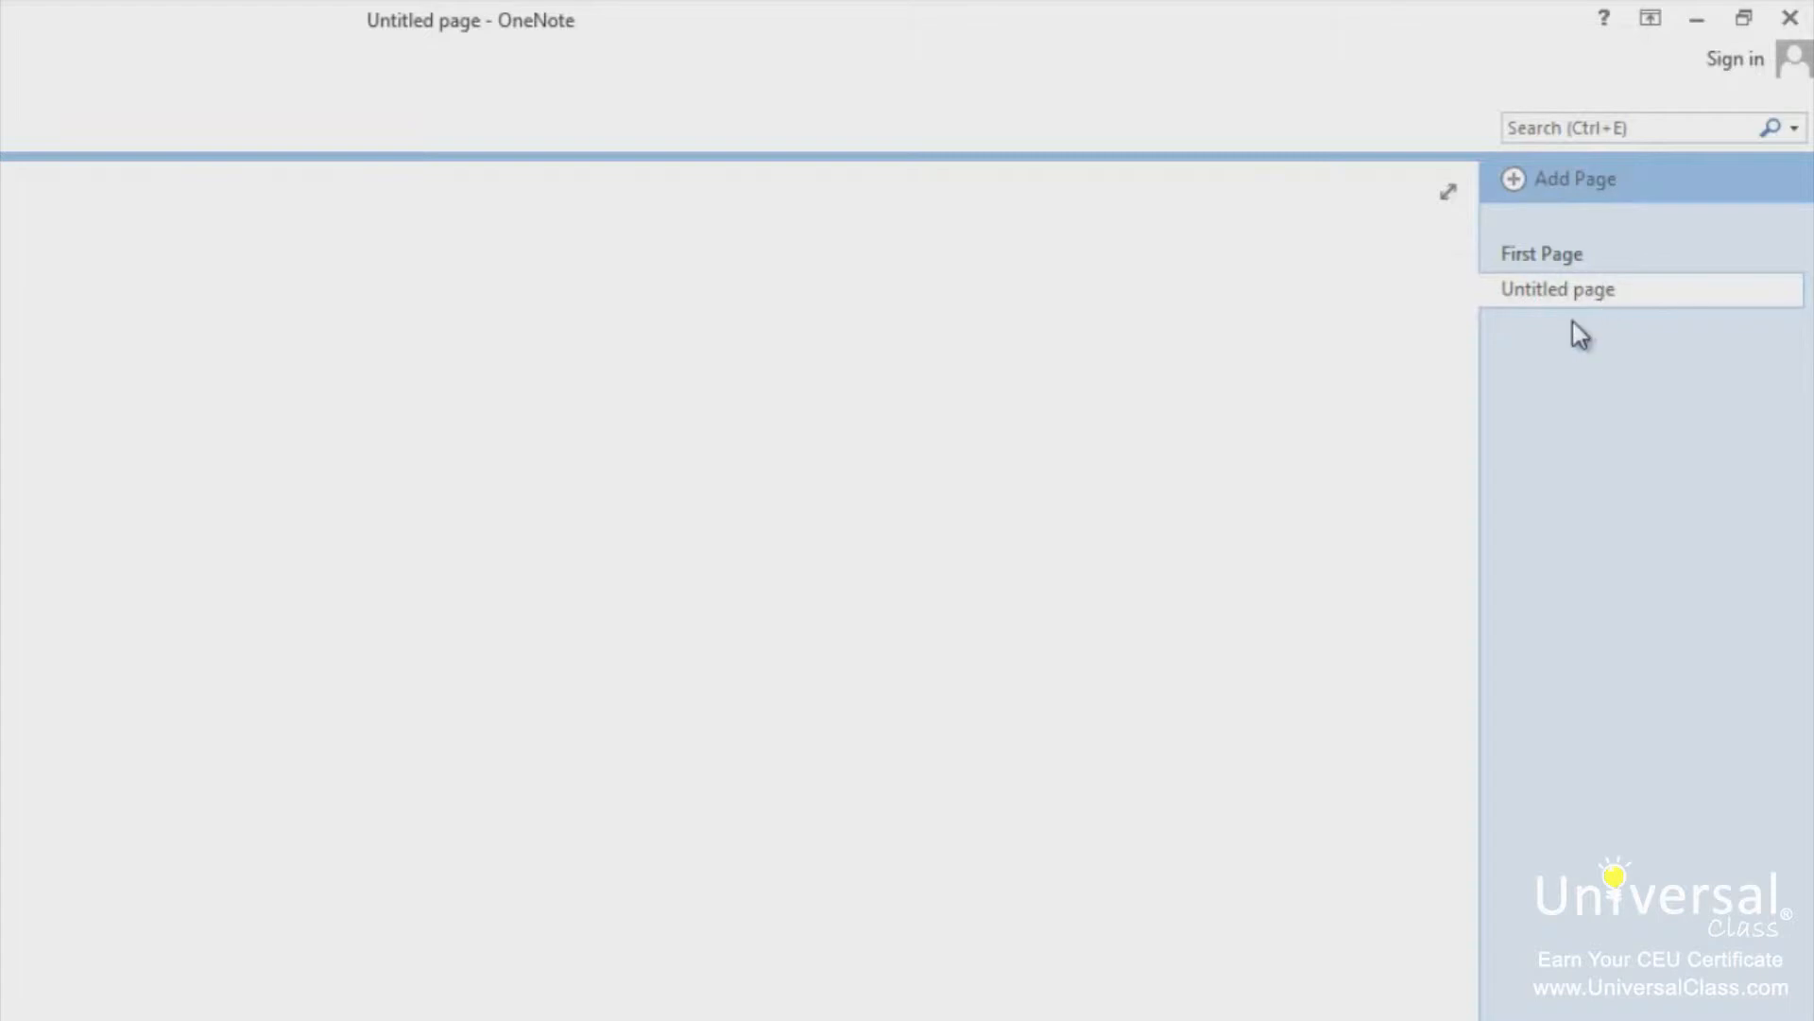
pyautogui.moveTo(1565, 283)
pyautogui.click(1457, 275)
pyautogui.rightClick(1579, 326)
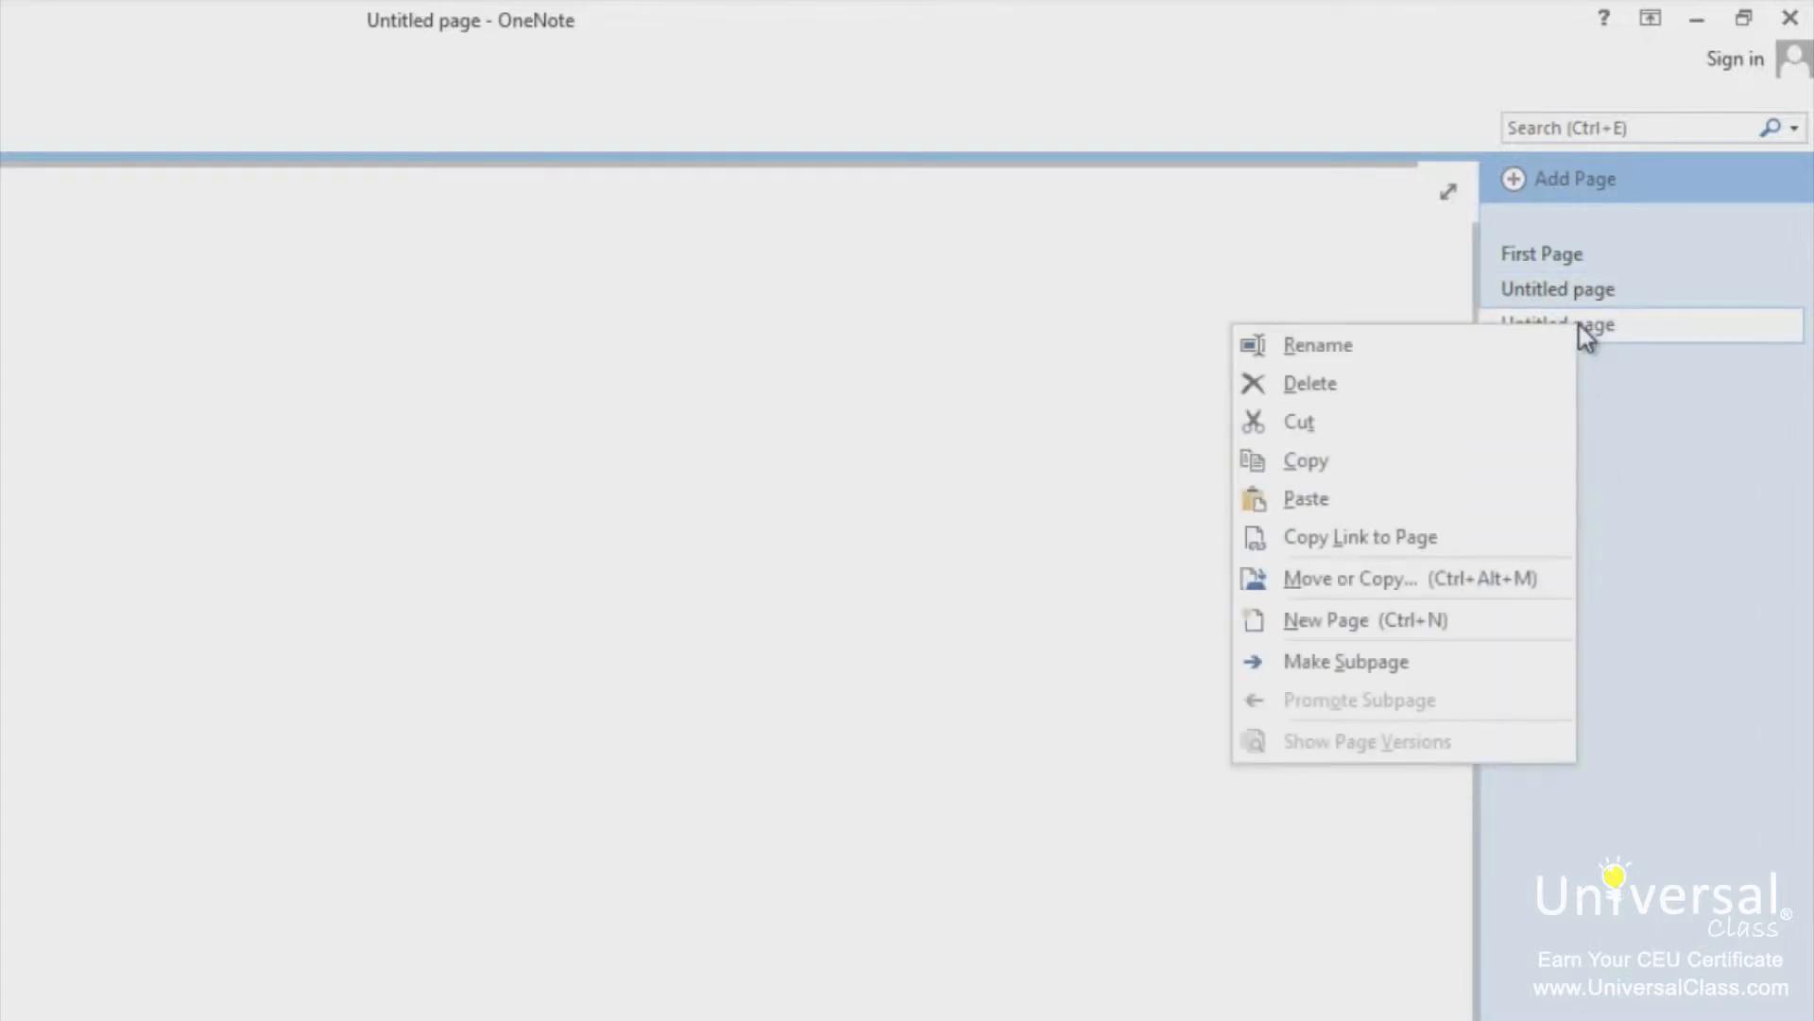
pyautogui.click(1415, 659)
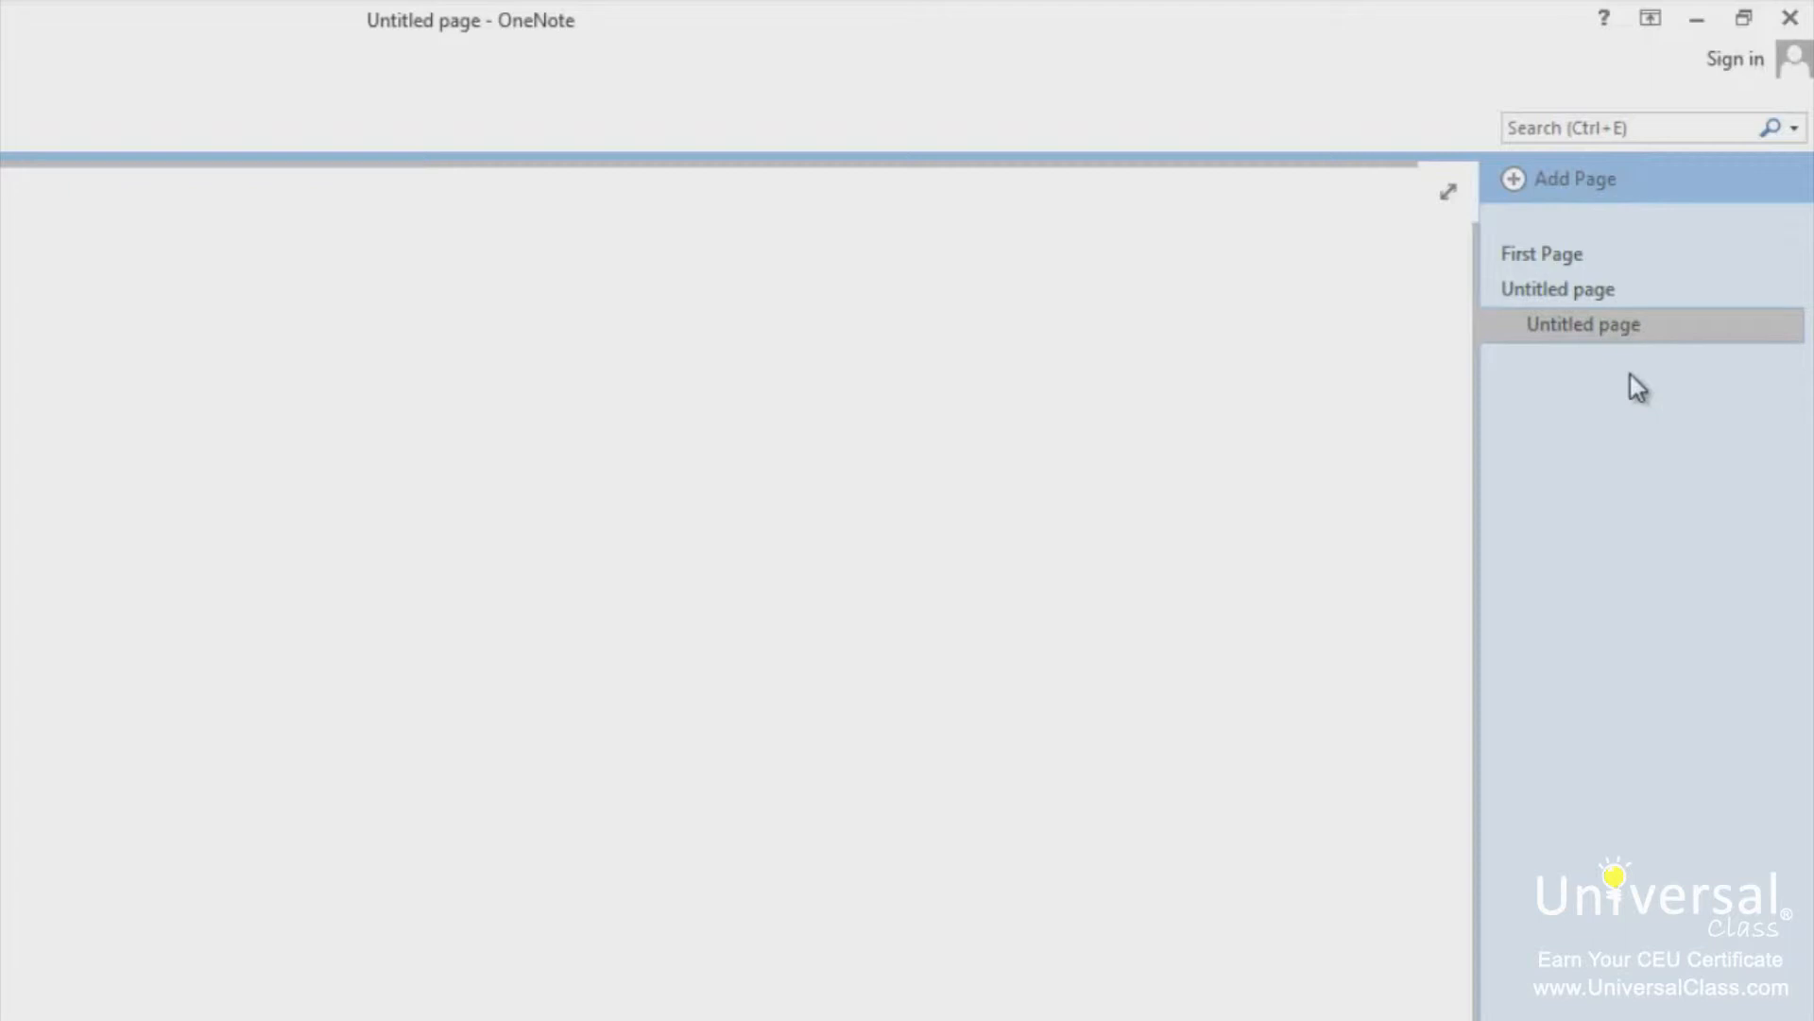
# Move the untitled parent page above First Page in the page list, leaving the subpage in place.
pyautogui.click(1602, 315)
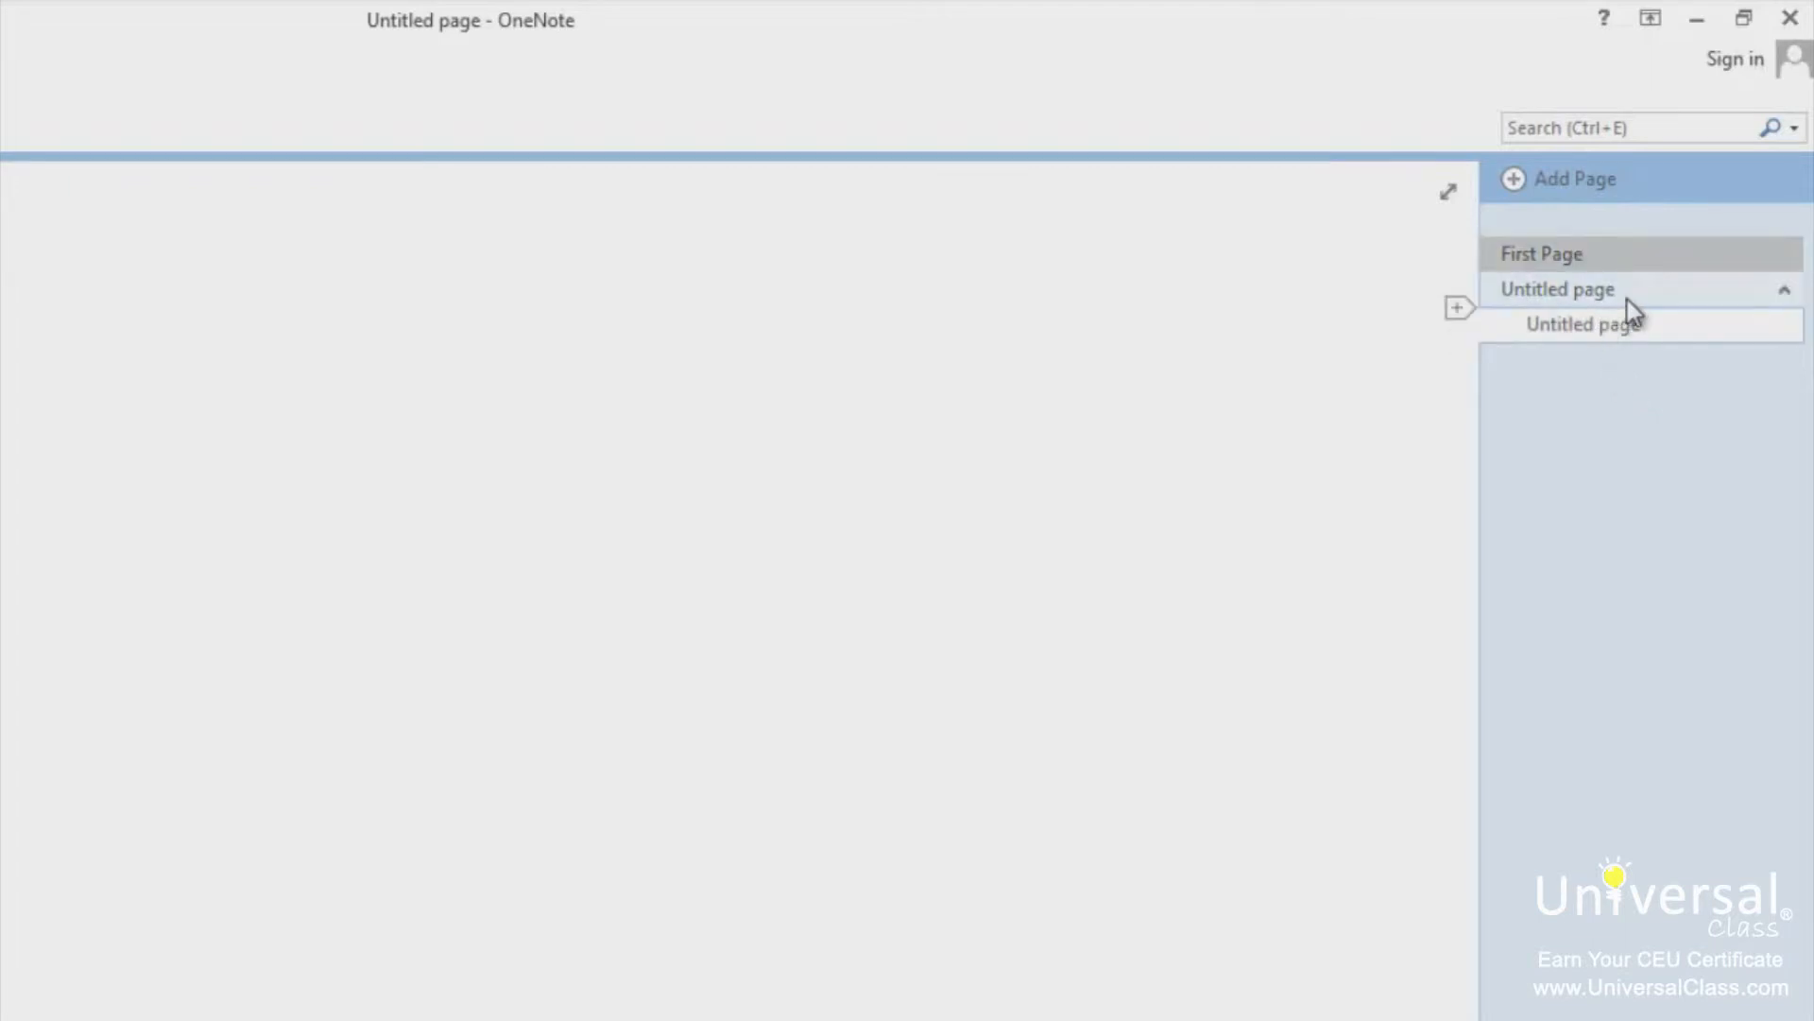
pyautogui.moveTo(1625, 295); pyautogui.dragTo(1626, 246)
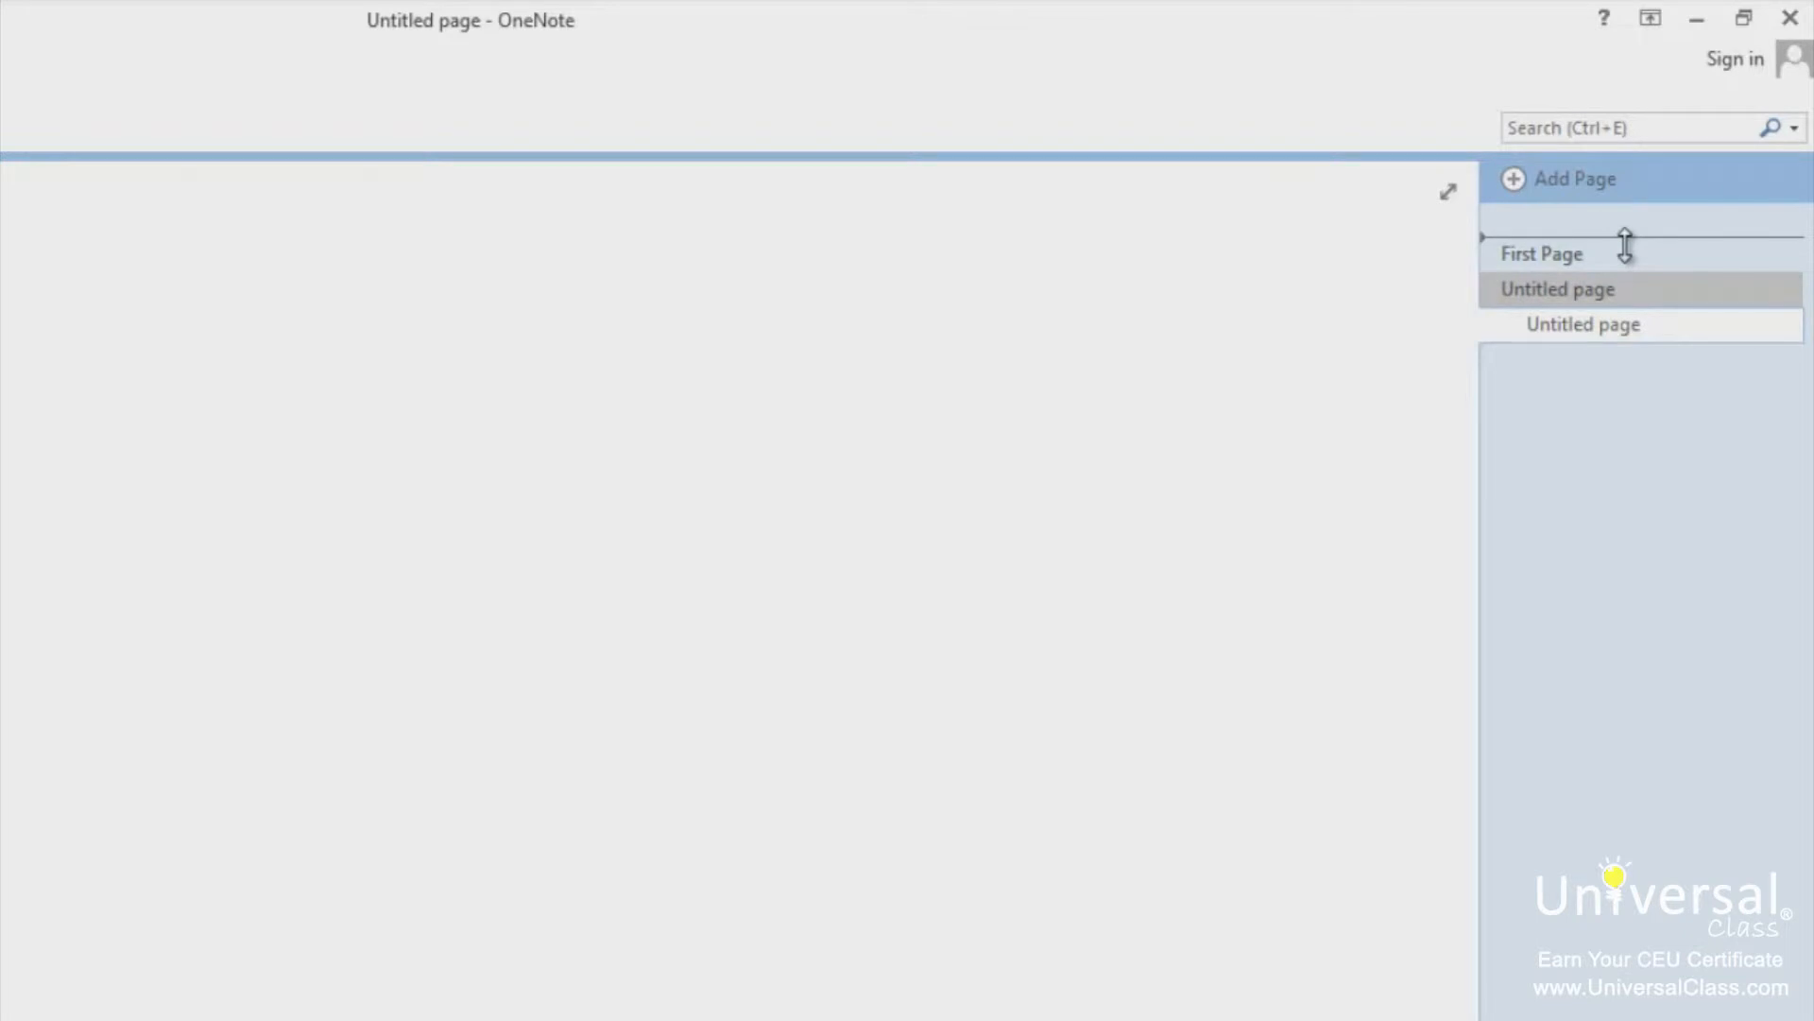
pyautogui.moveTo(1626, 245); pyautogui.dragTo(1627, 249)
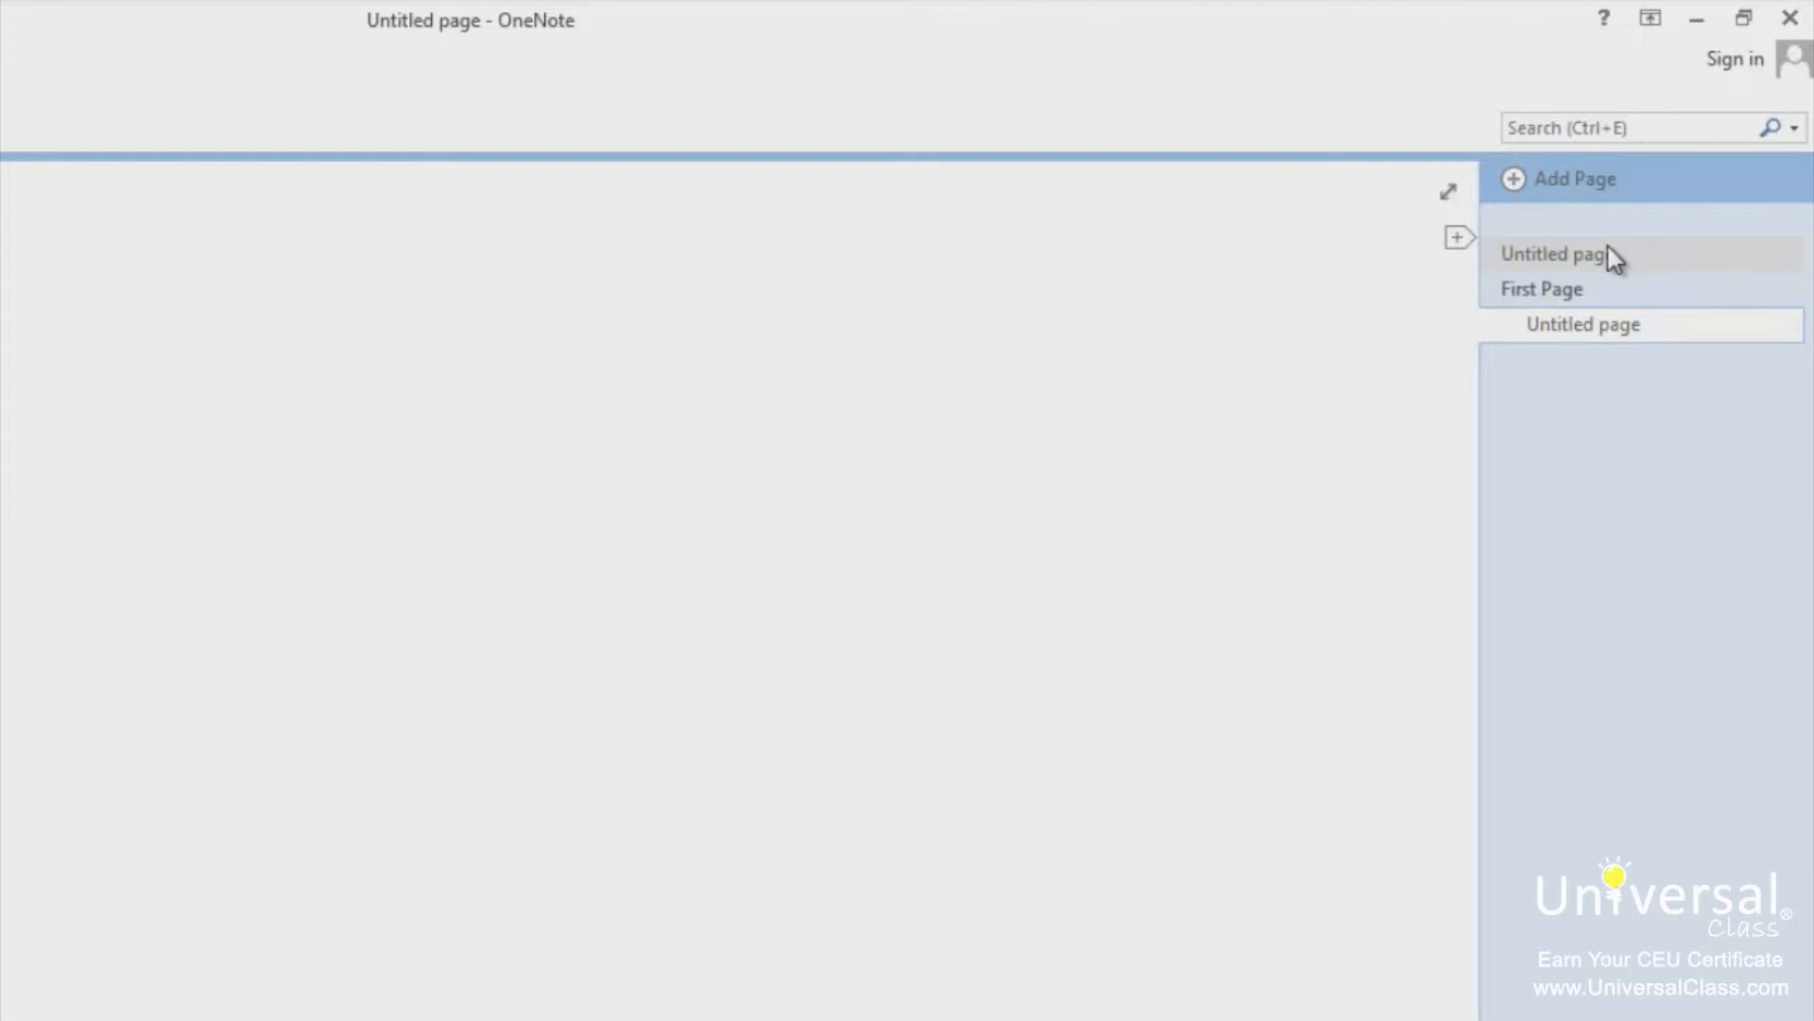
# View the notebooks and sections offered as move or copy destinations for the first untitled page, and cancel.
pyautogui.rightClick(1611, 257)
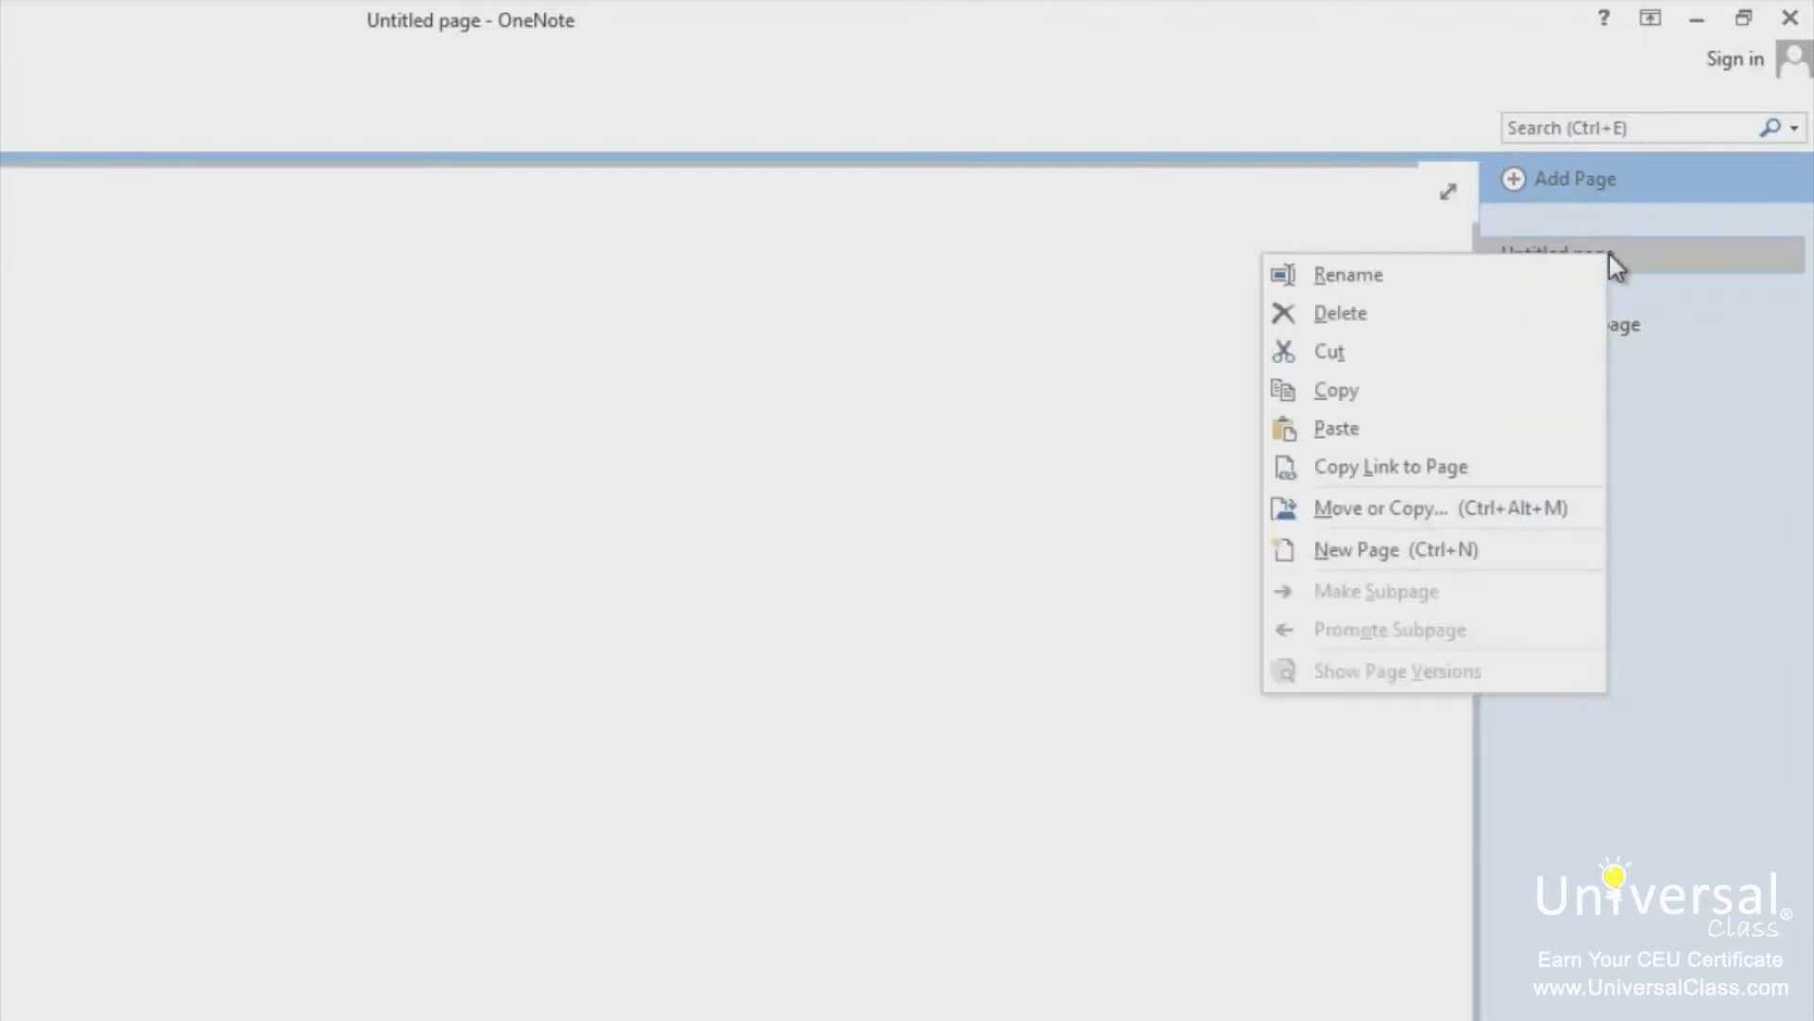
pyautogui.click(1529, 511)
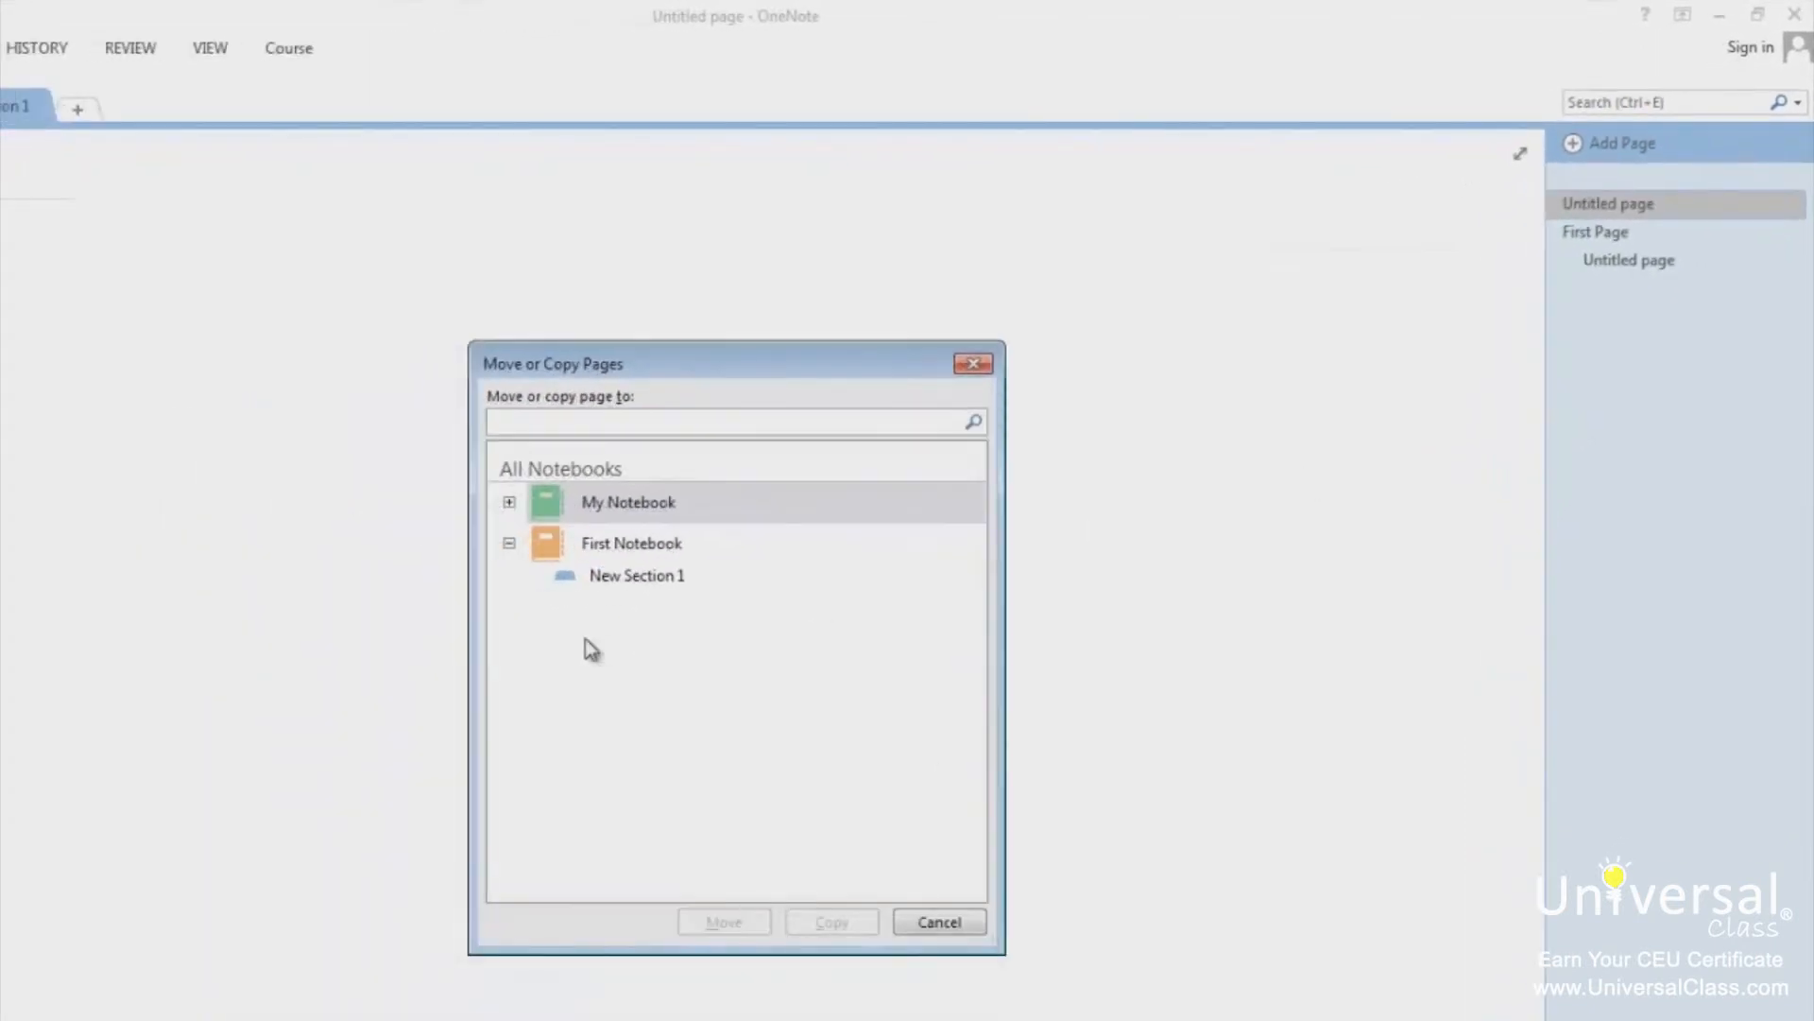
pyautogui.click(964, 926)
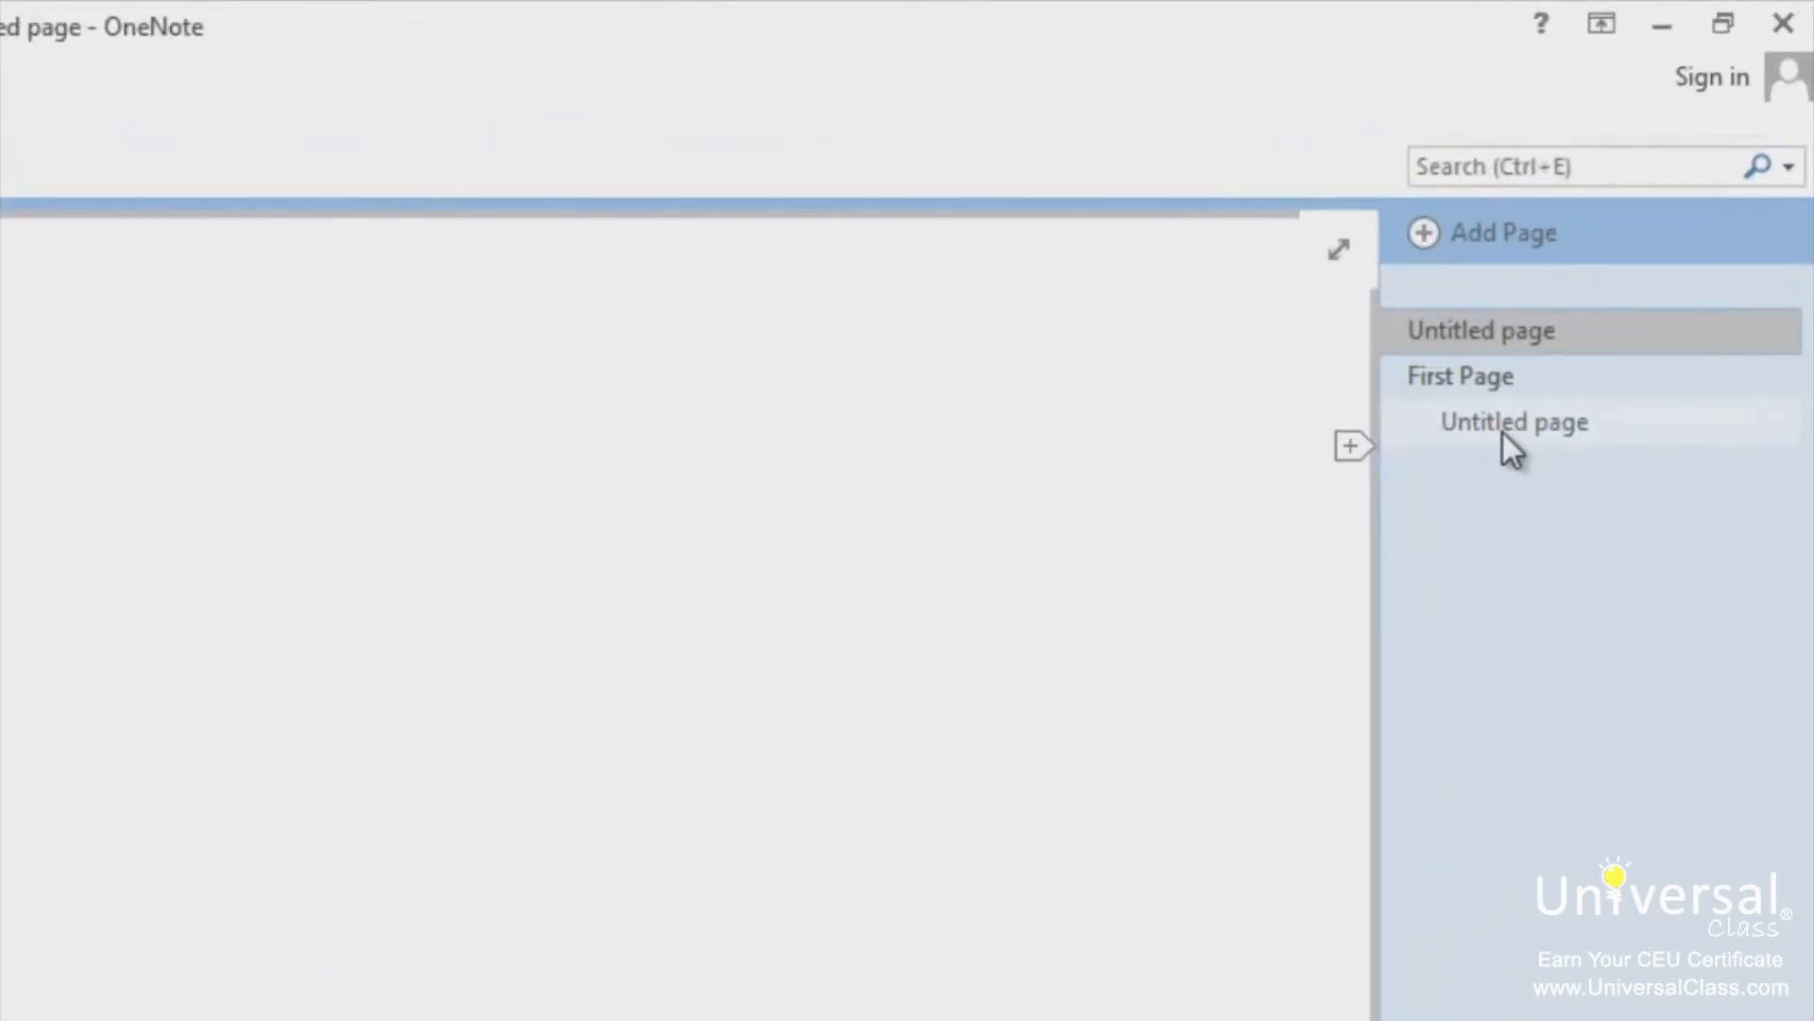
# Delete the untitled subpage beneath First Page.
pyautogui.rightClick(1503, 433)
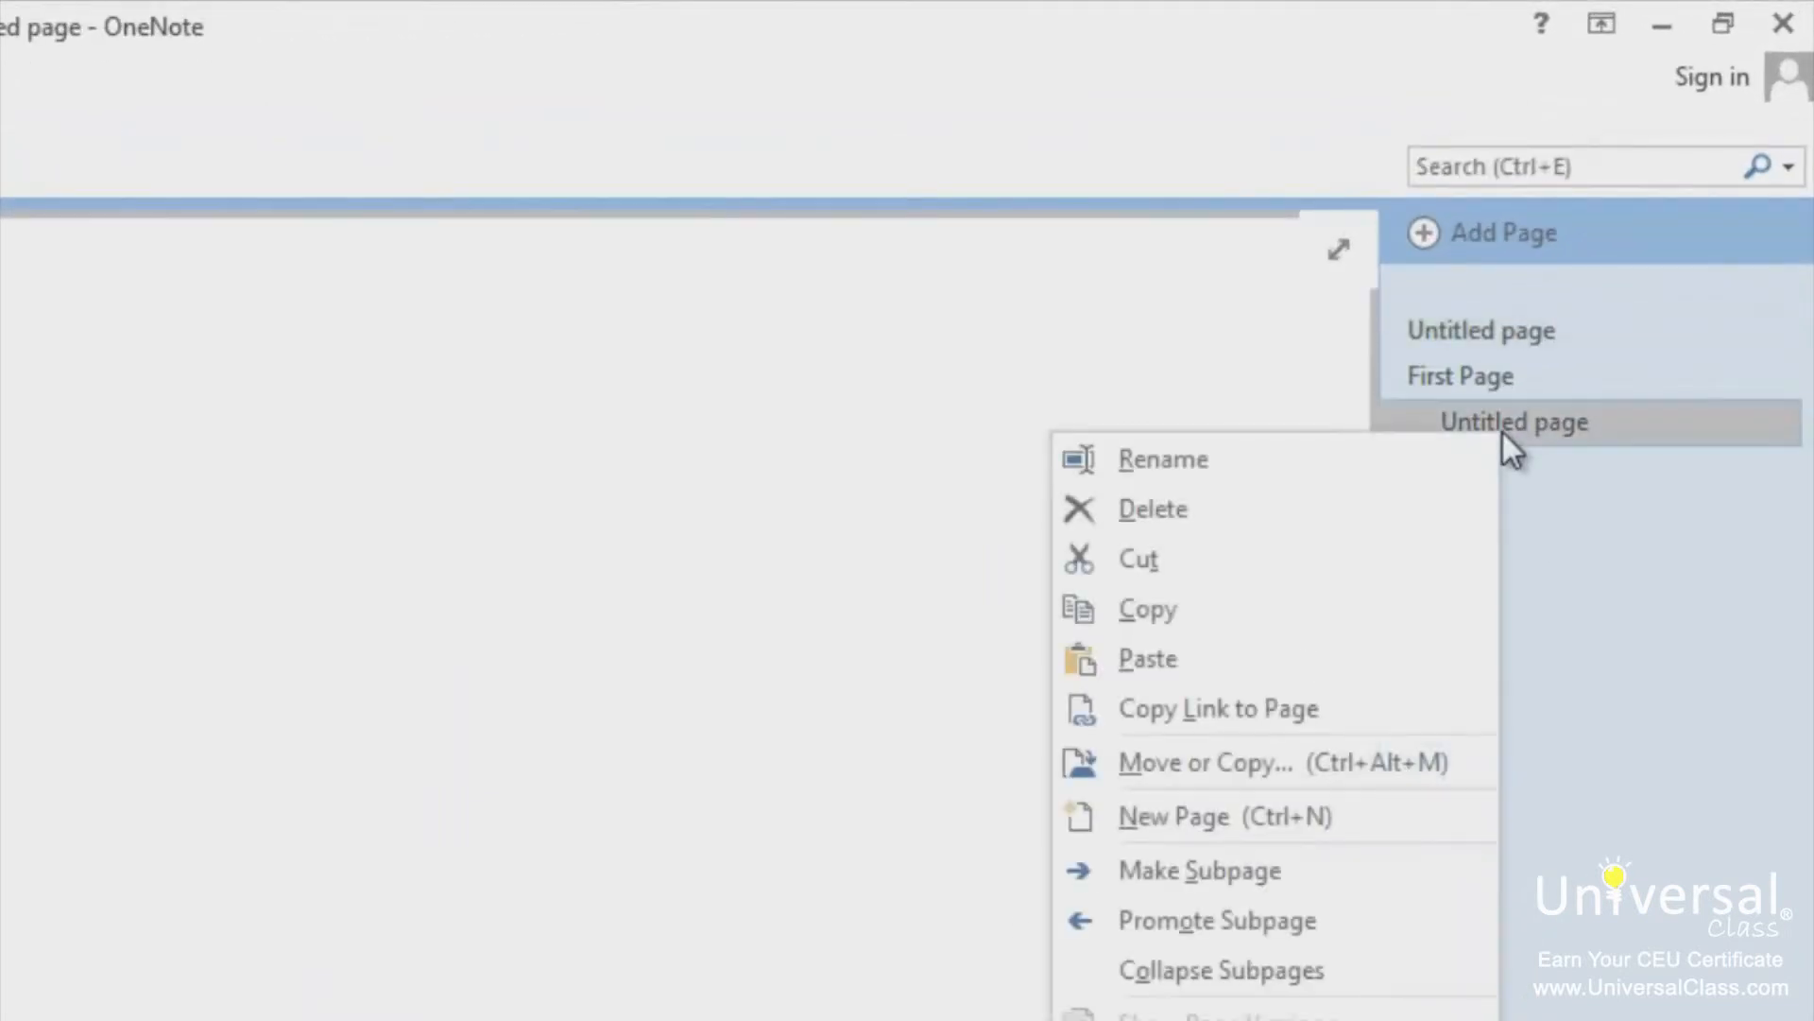
pyautogui.click(1275, 501)
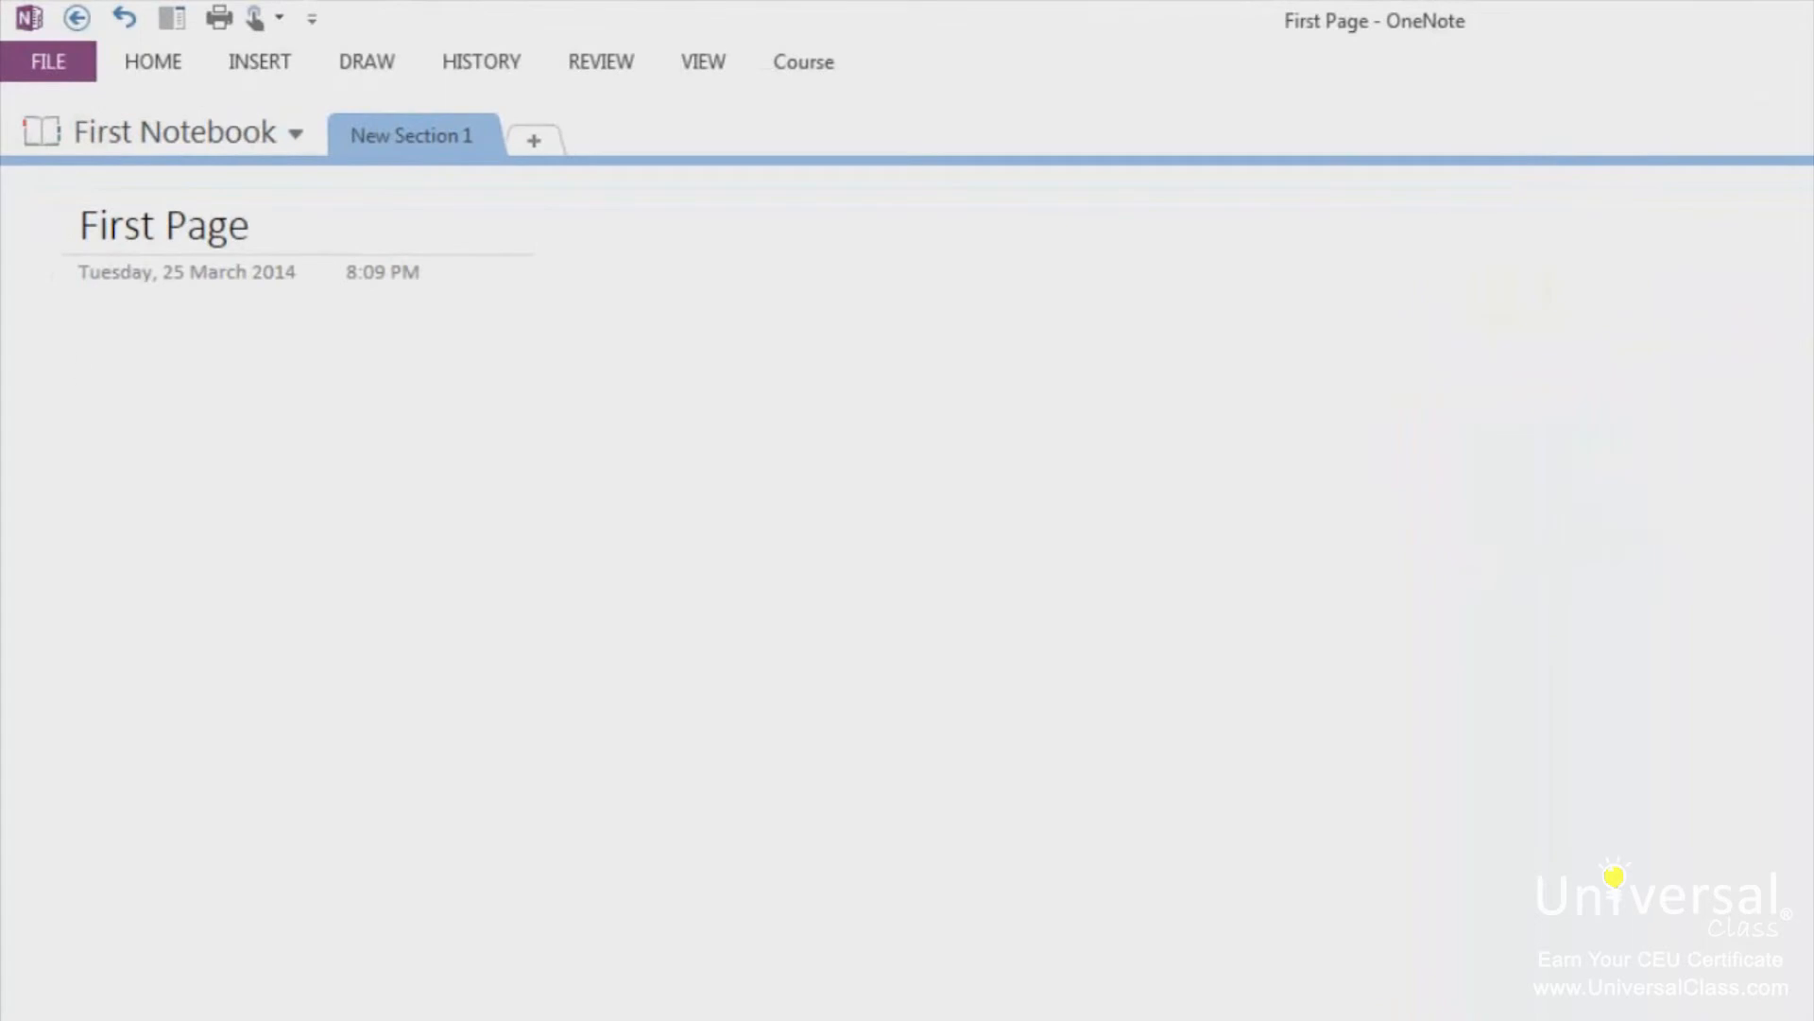
# Add two pages from the Business page templates: Project Overview and Simple Meeting Notes 1.
pyautogui.click(269, 70)
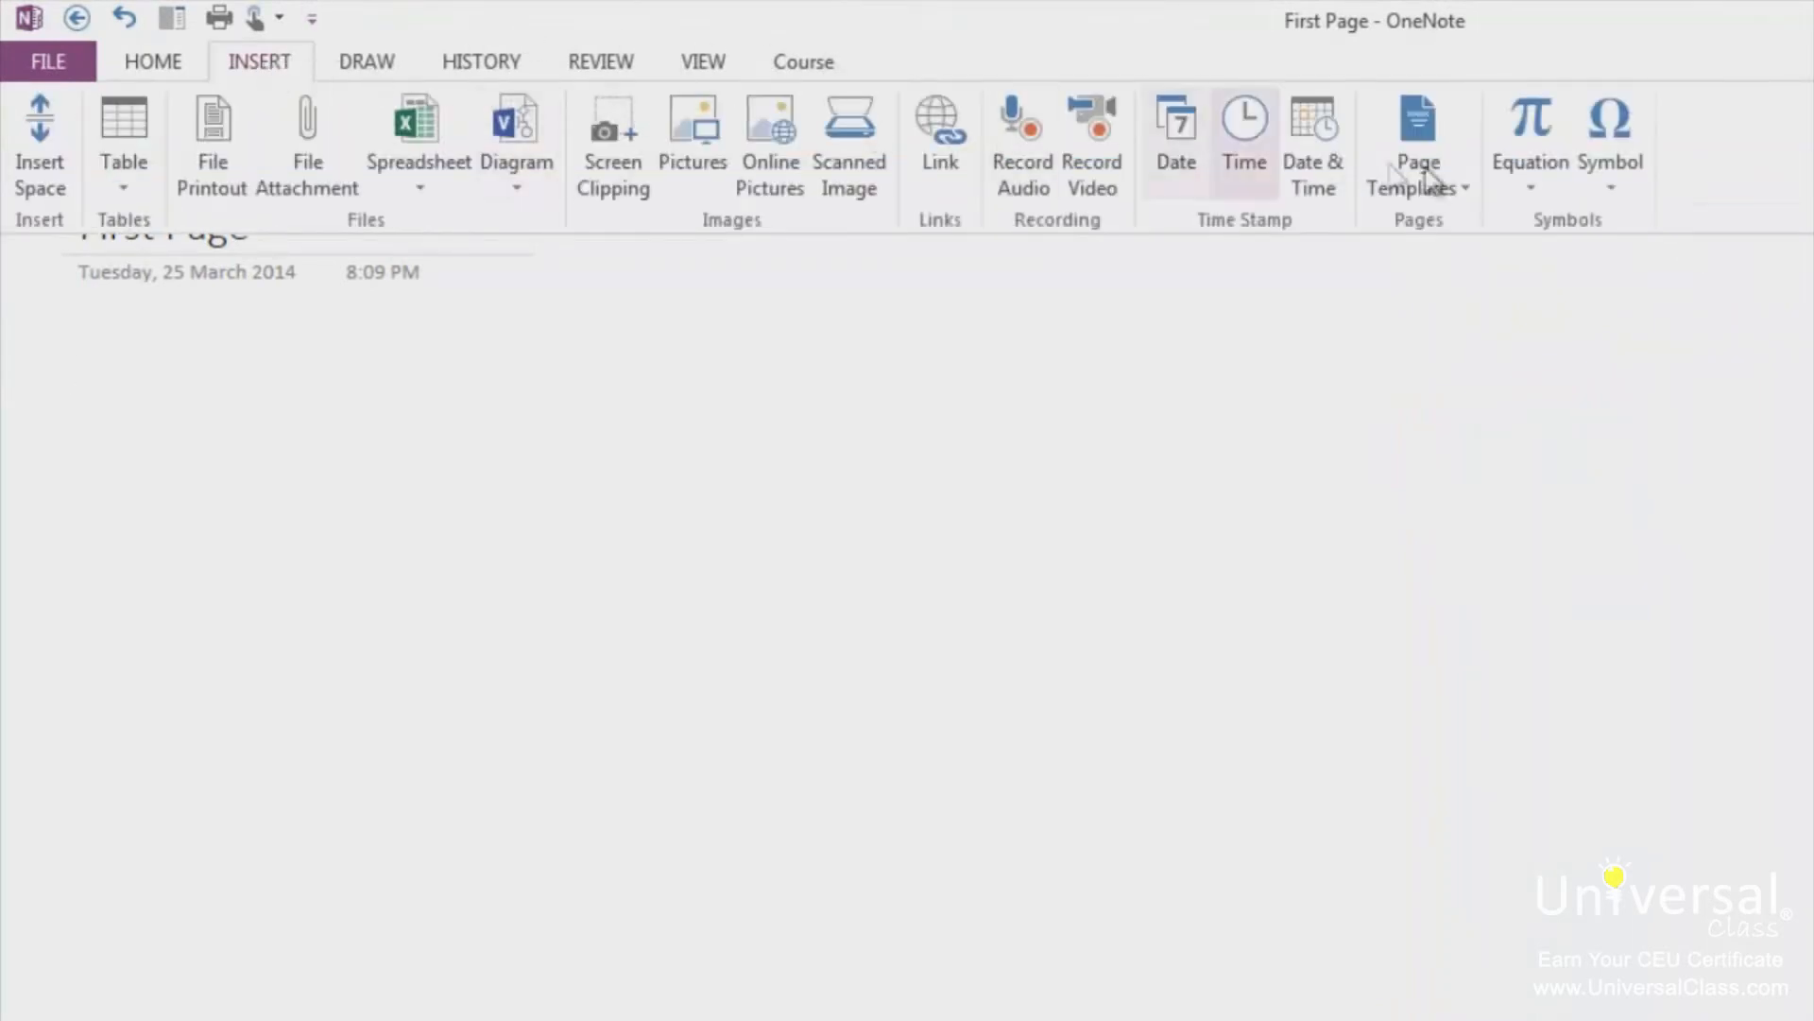
pyautogui.click(1465, 194)
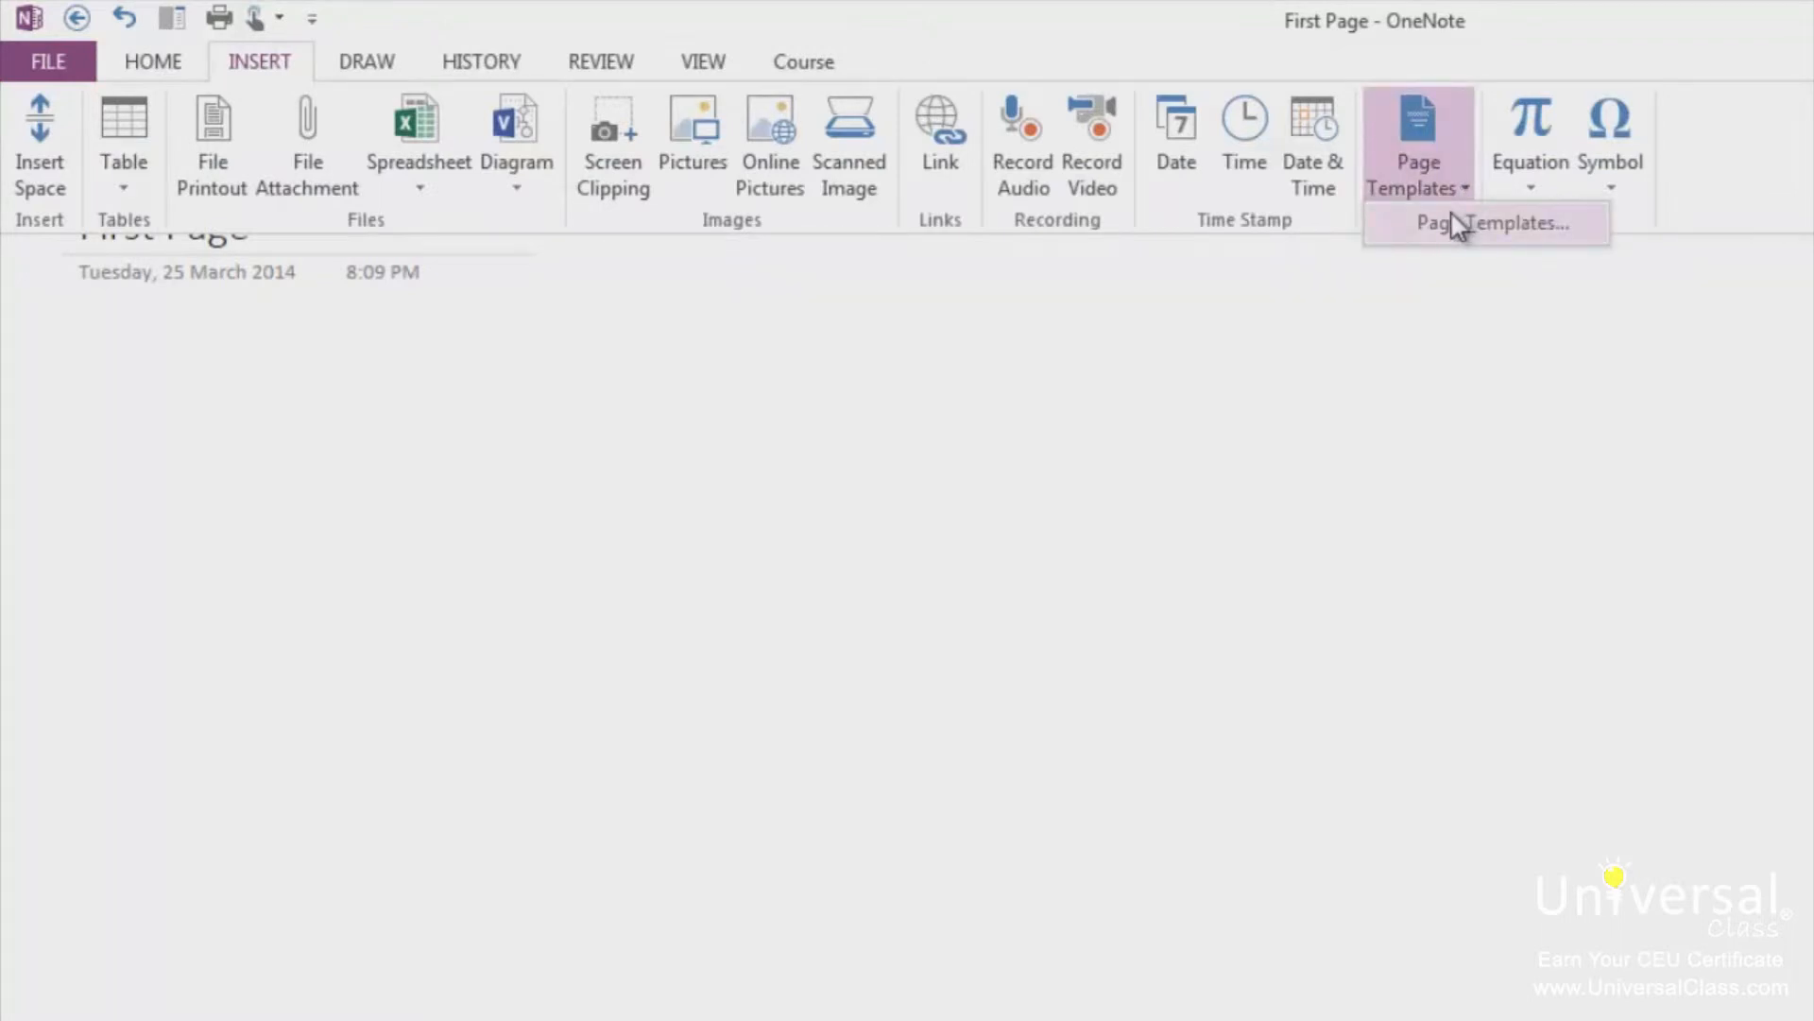
pyautogui.click(1460, 223)
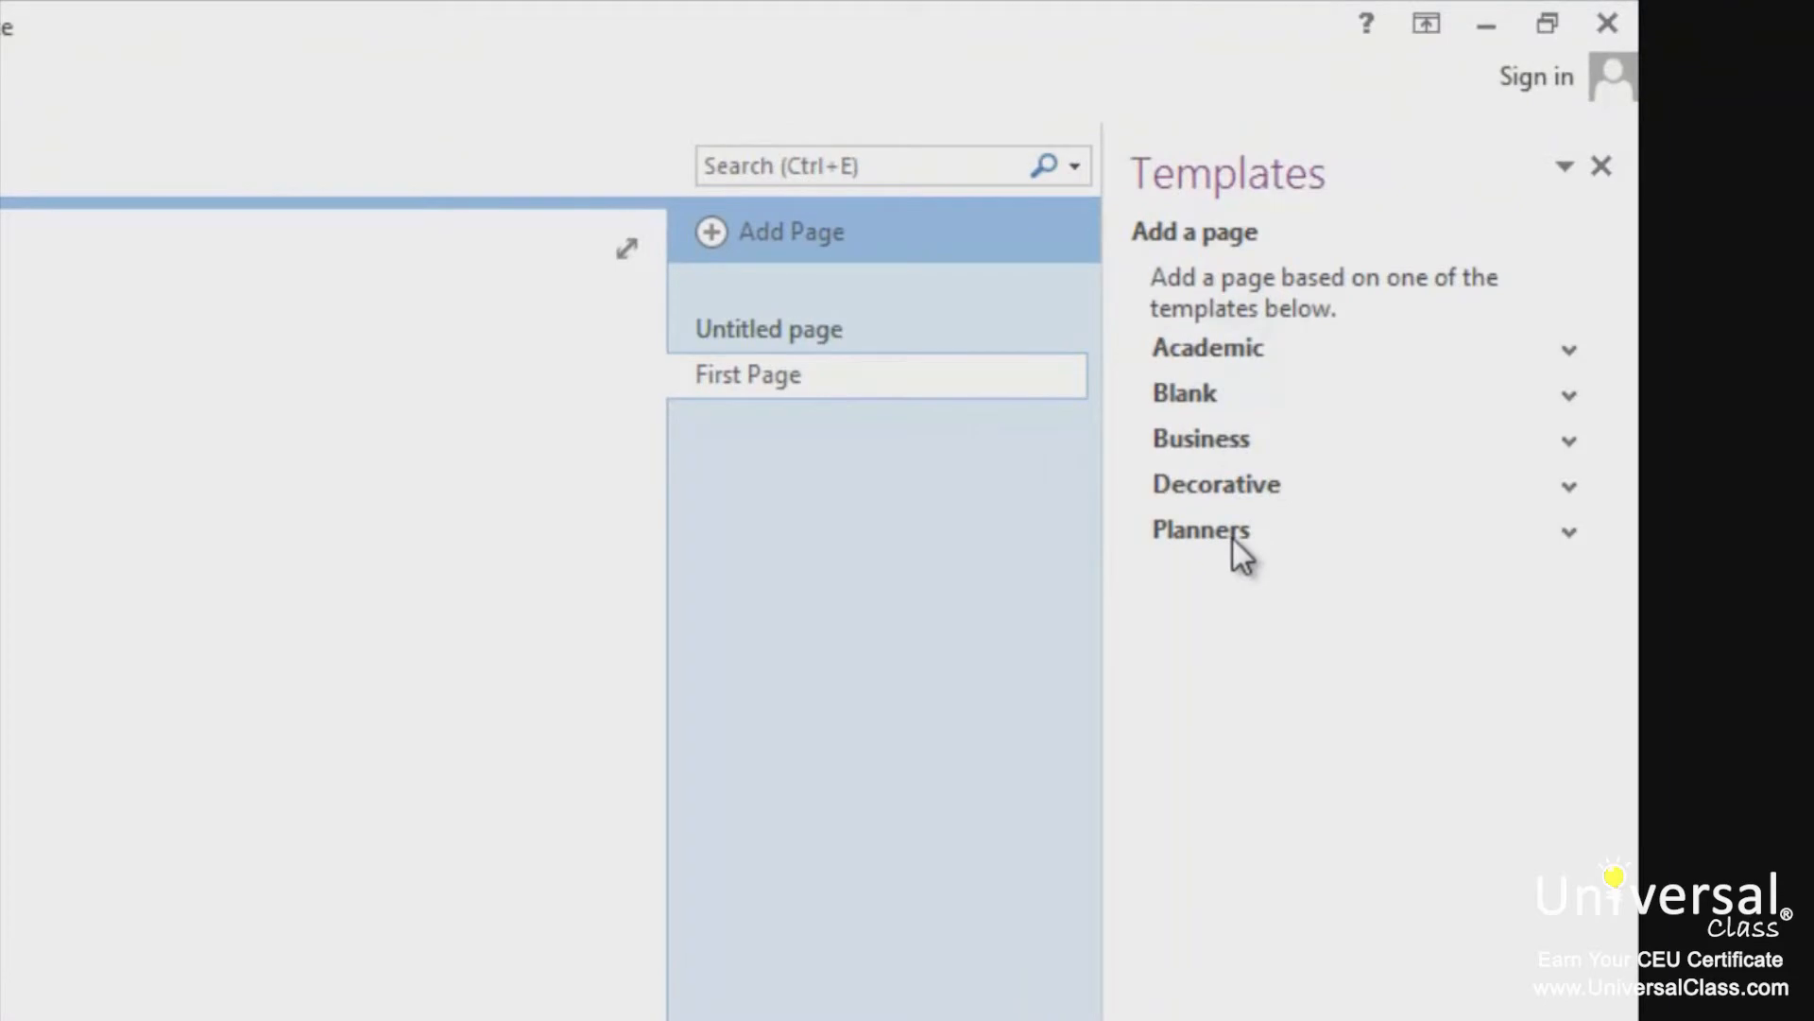
pyautogui.click(1235, 439)
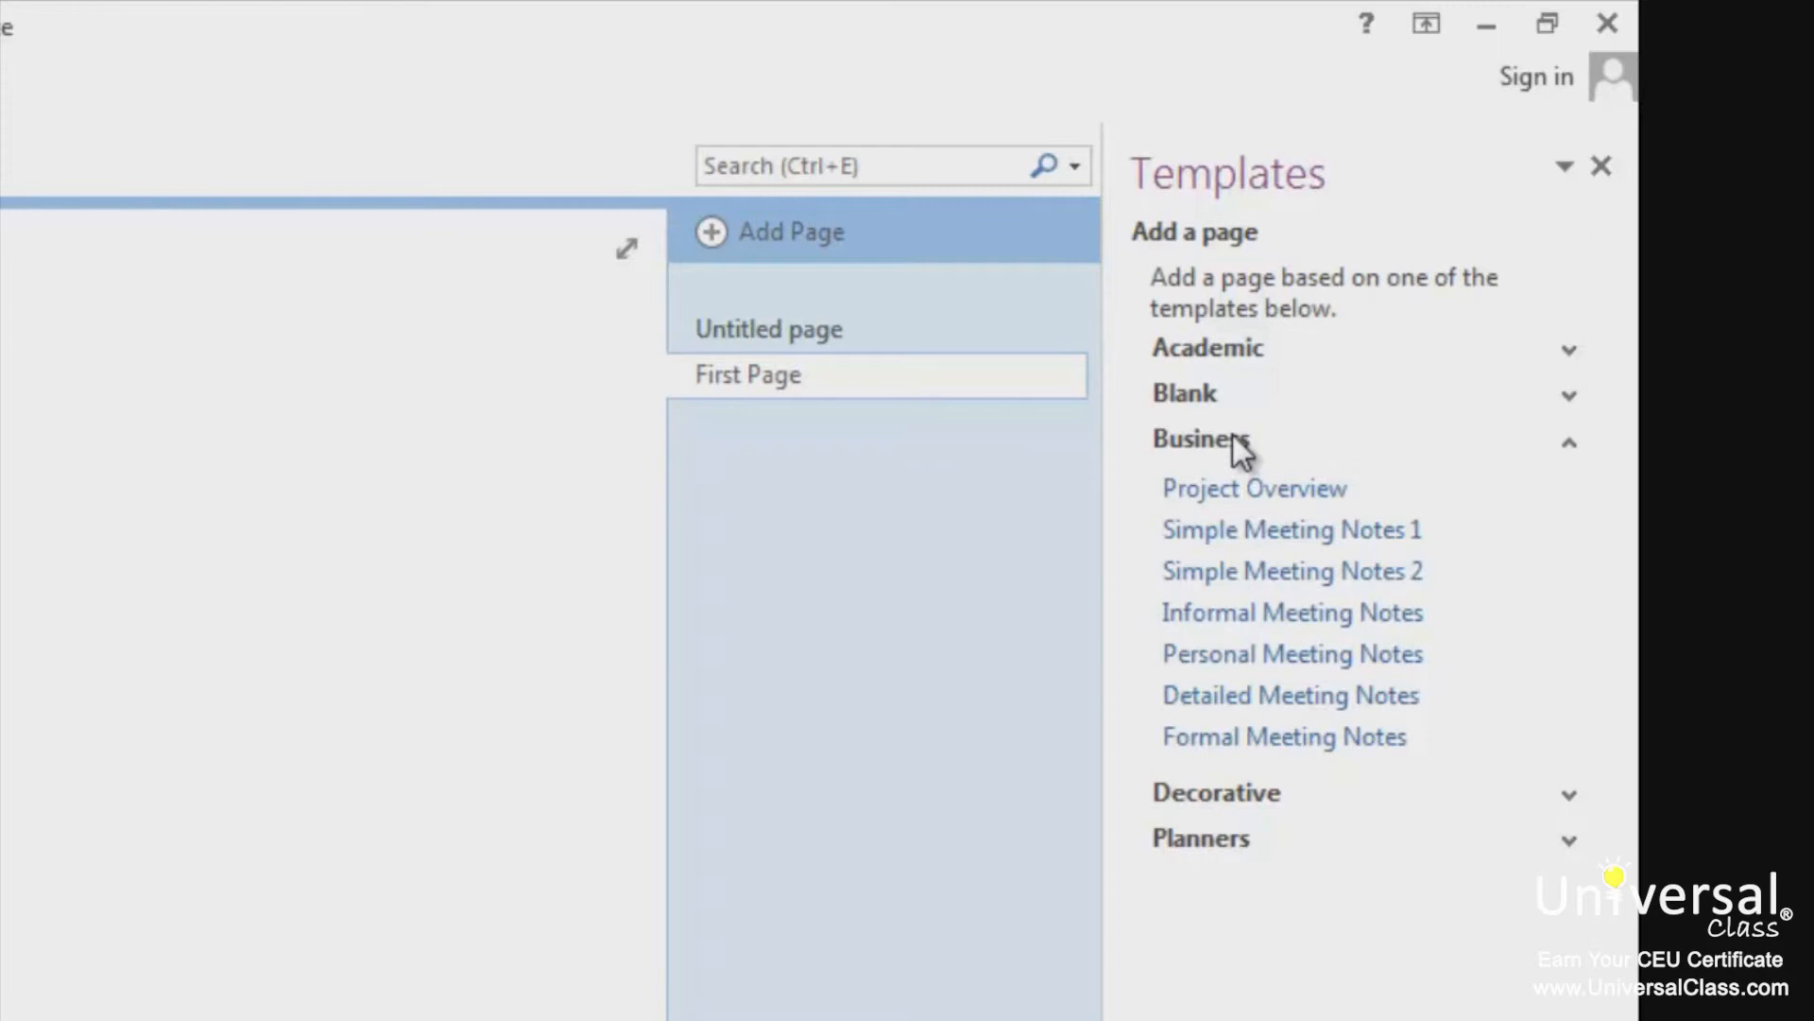
pyautogui.click(1238, 491)
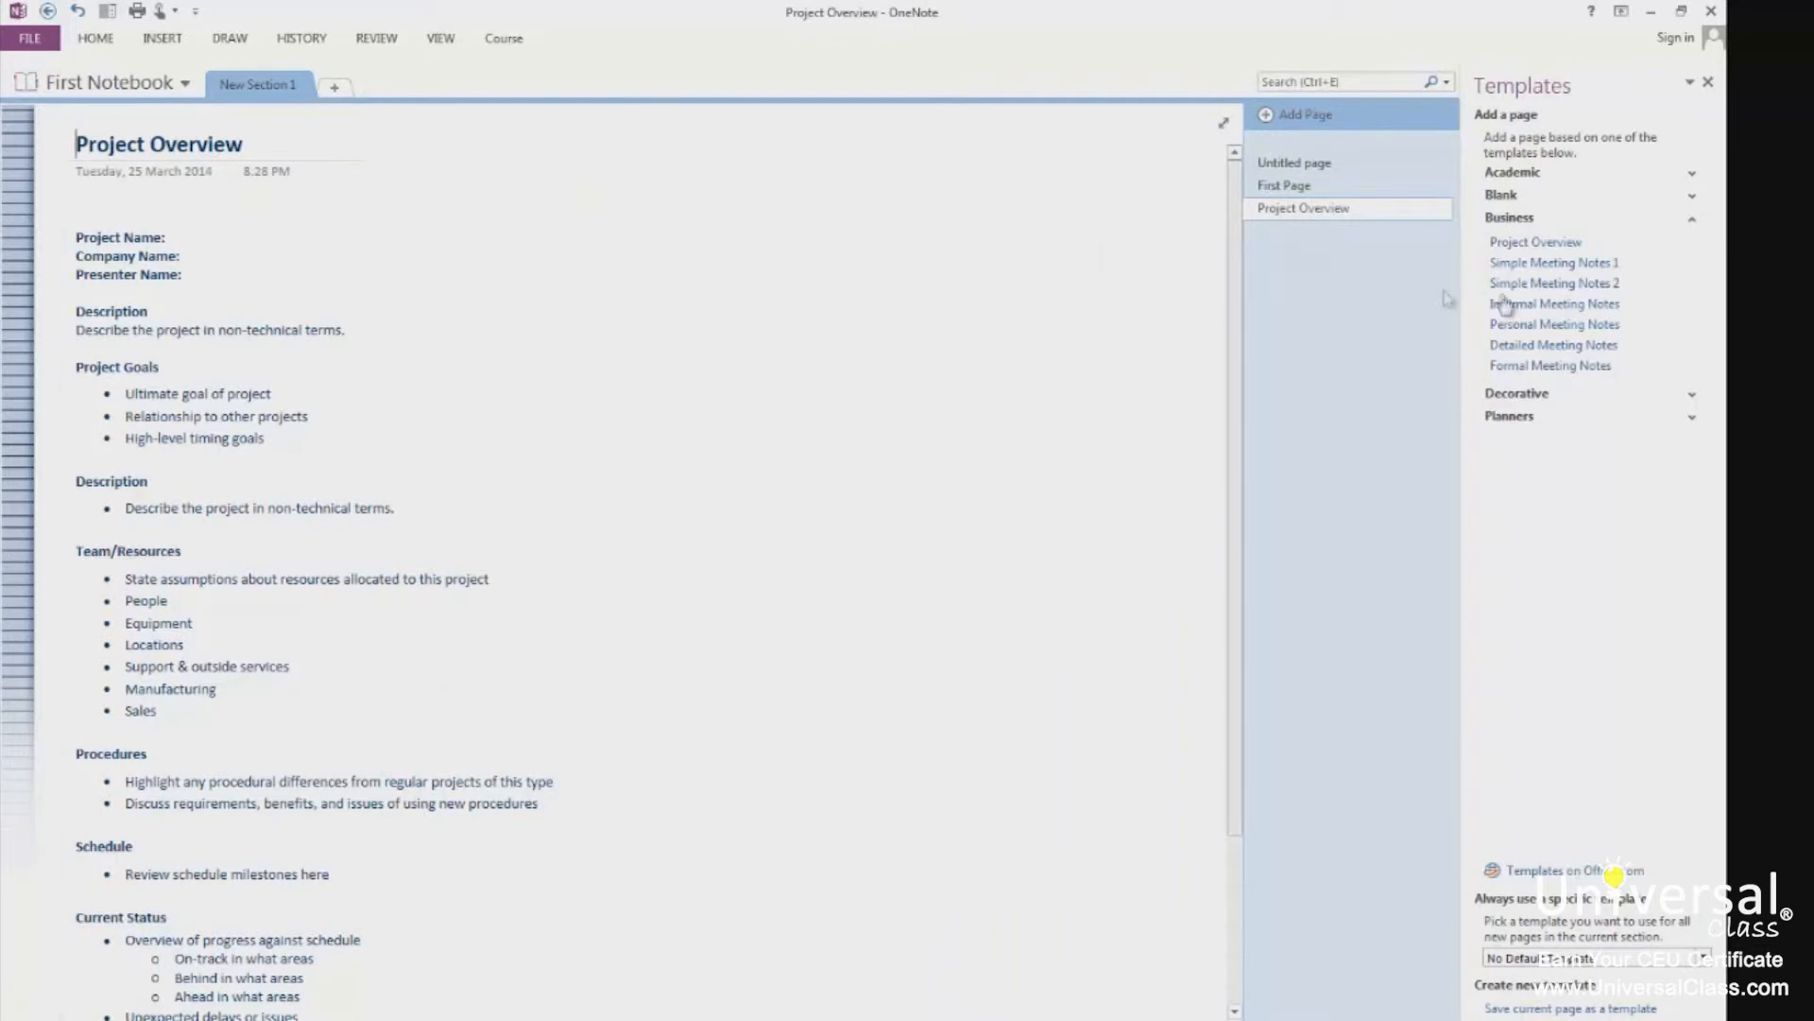
pyautogui.click(1588, 263)
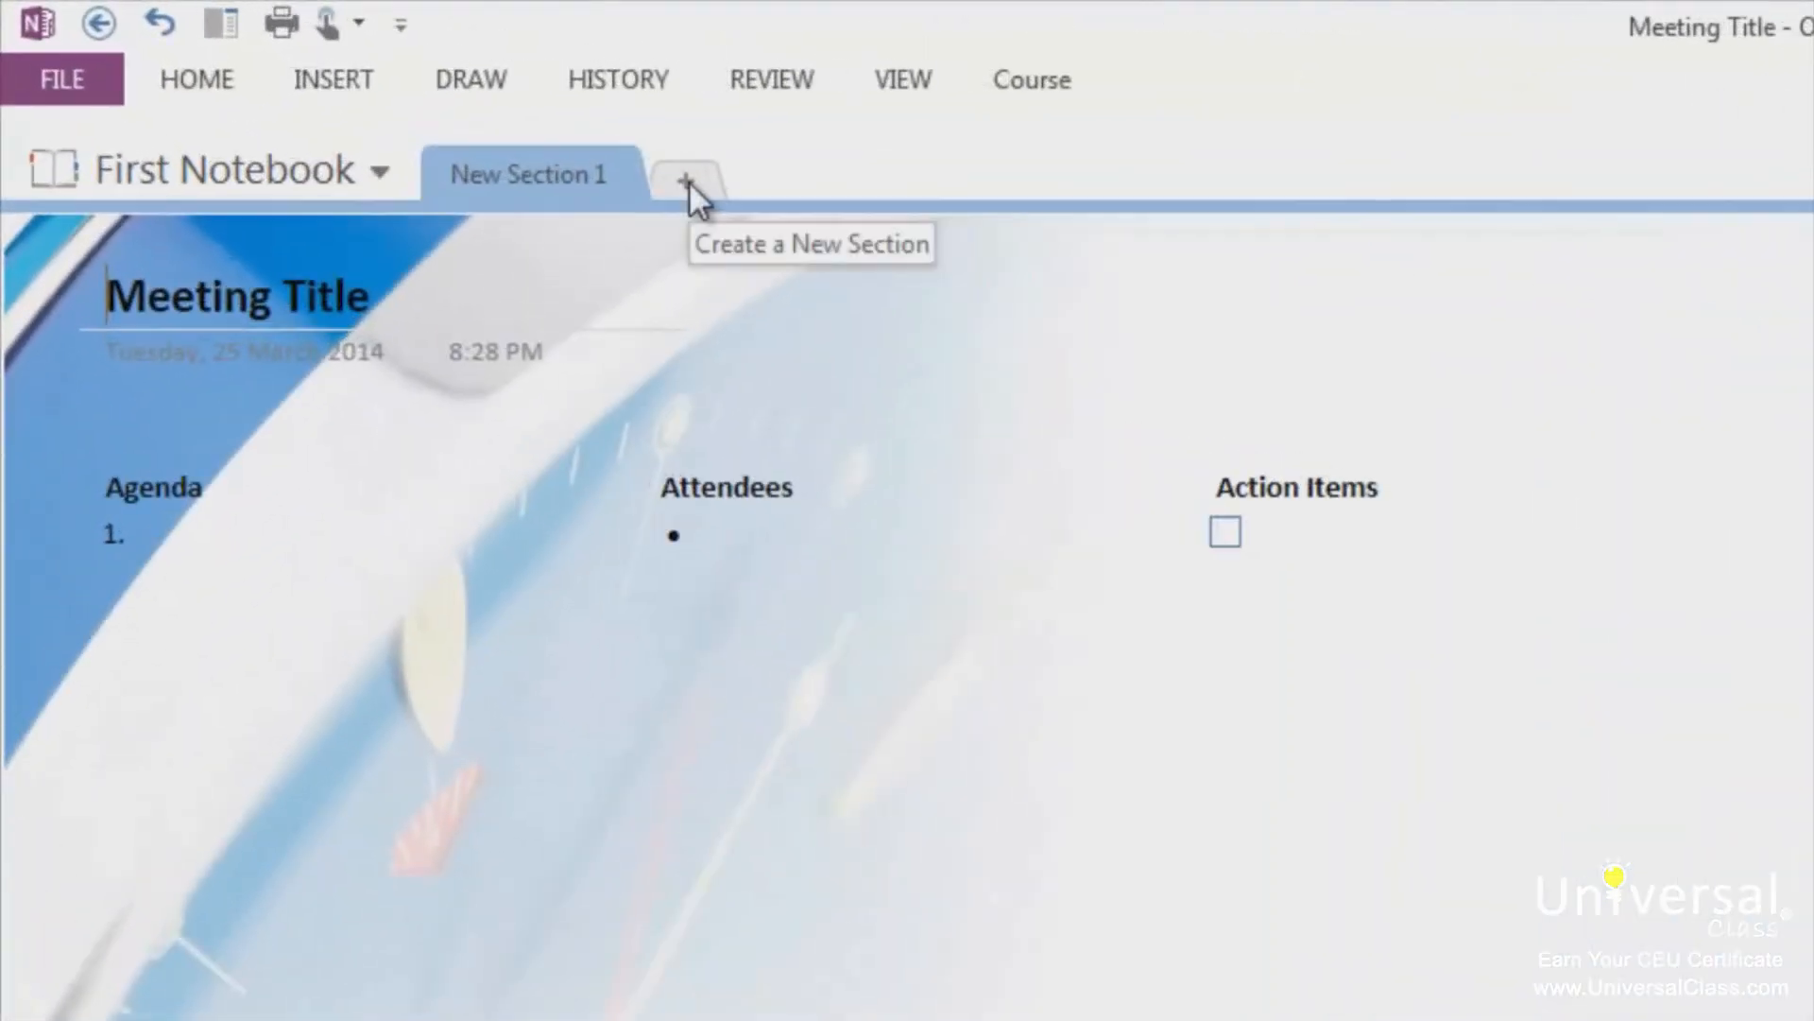
# Create a new section in First Notebook and name it Another Section.
pyautogui.click(689, 179)
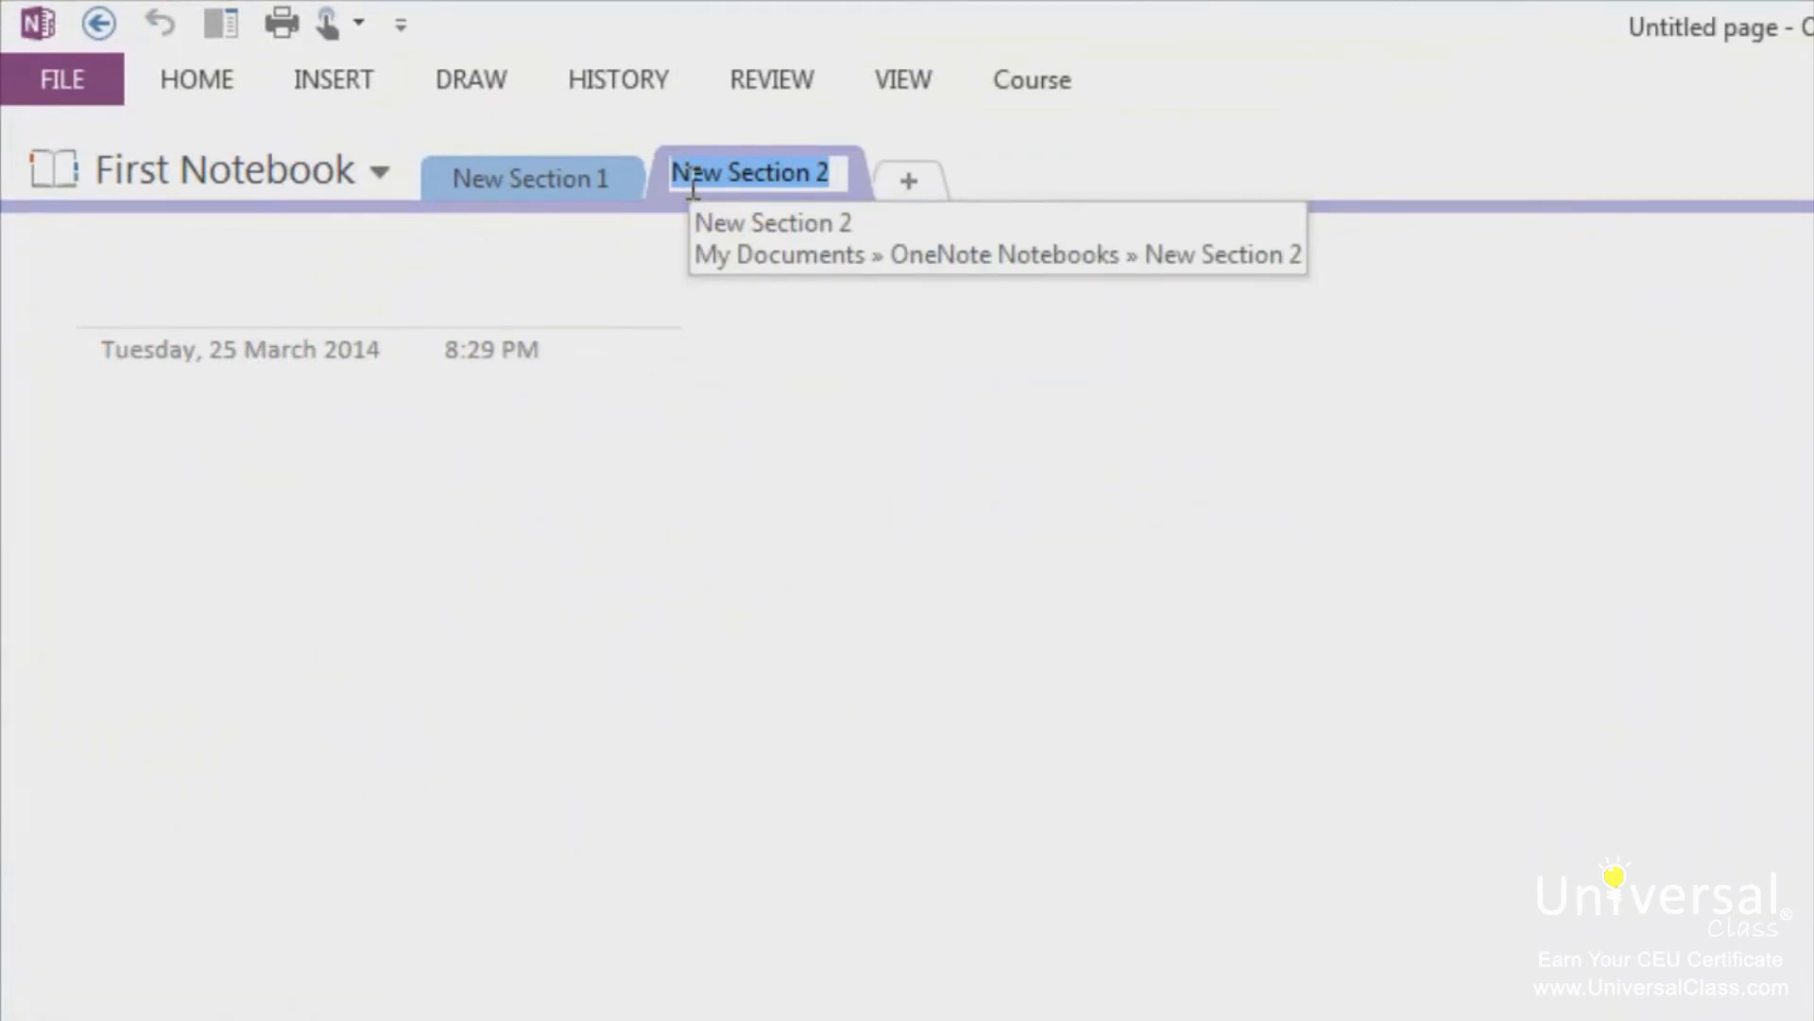
pyautogui.write('Ano')
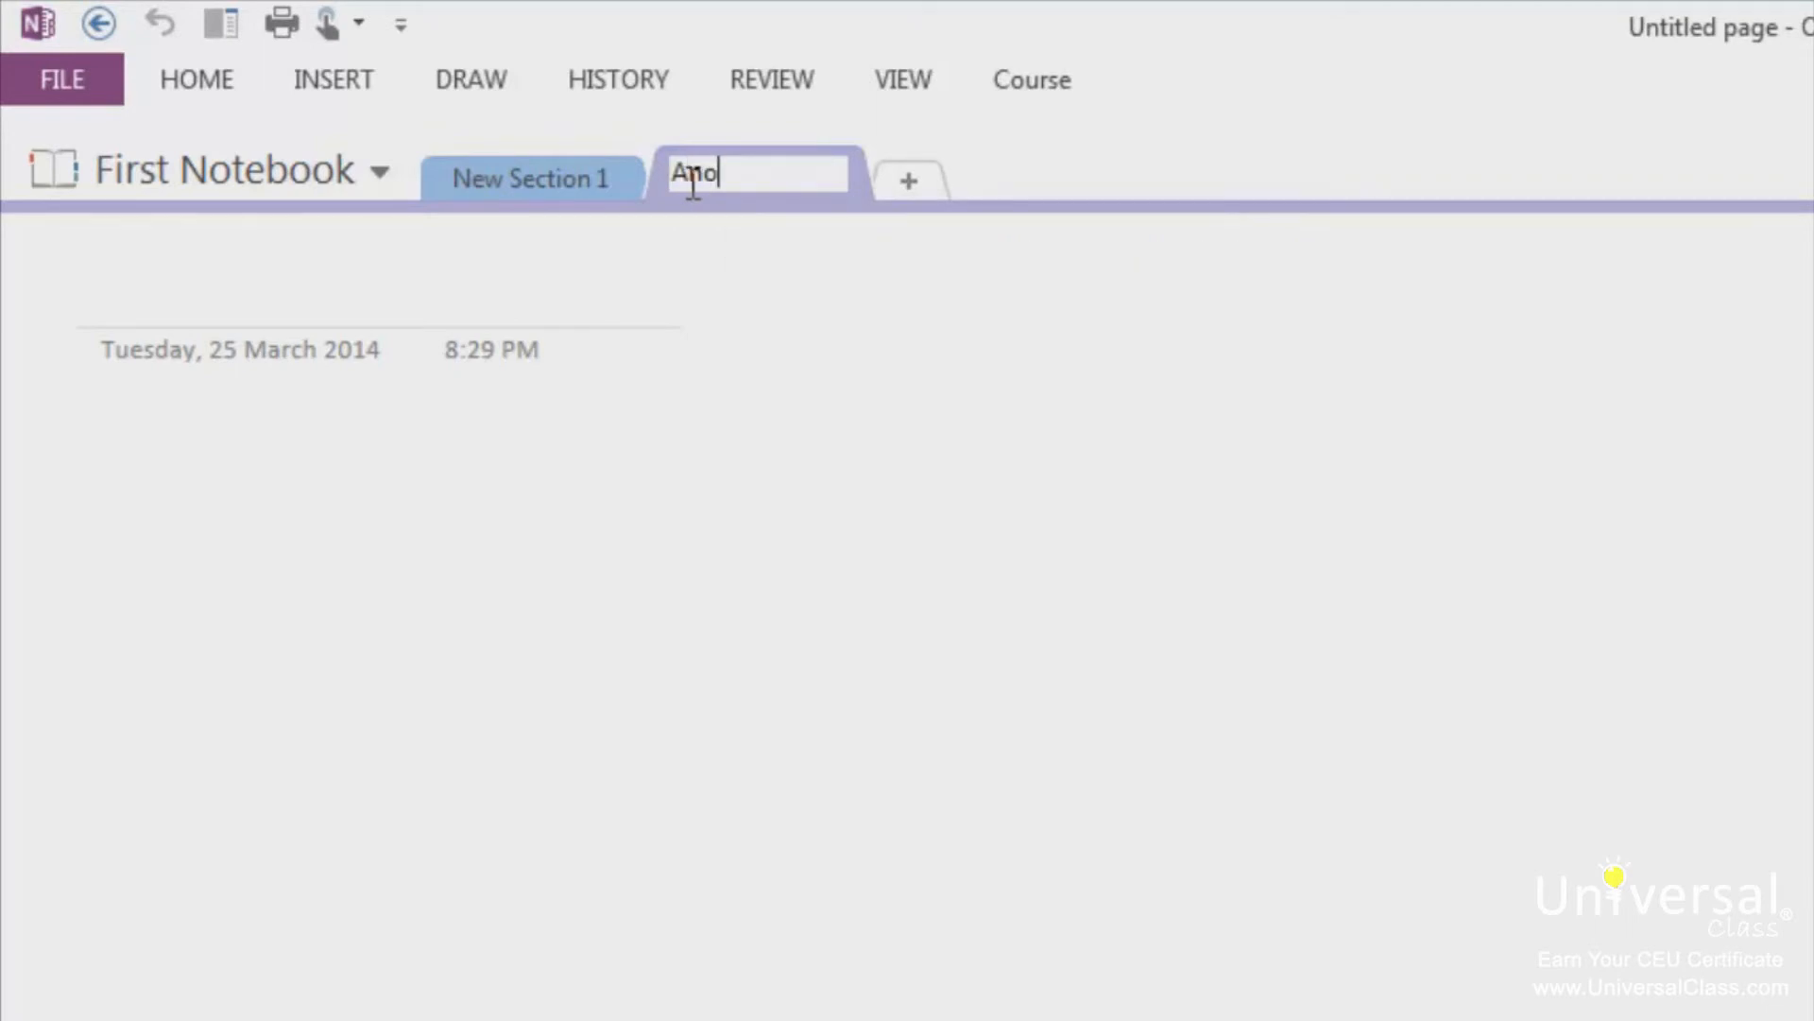
pyautogui.write('ther Section')
pyautogui.press('Return')
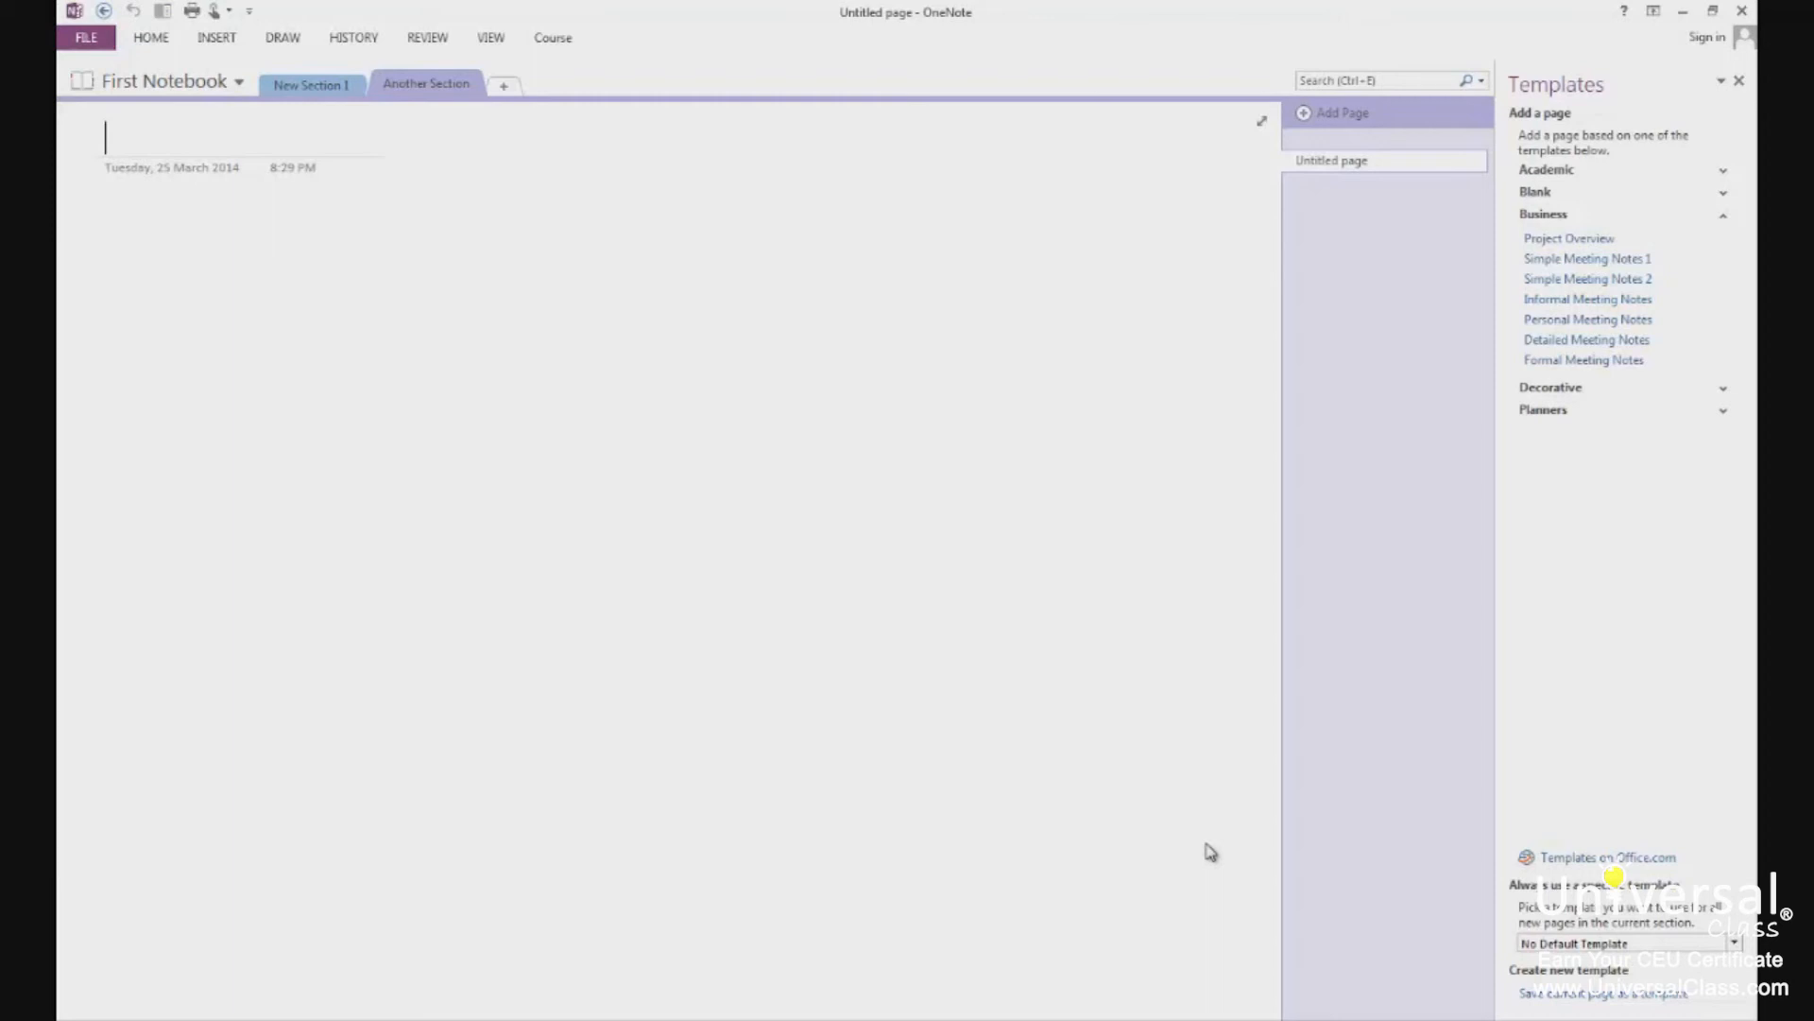
# Create a section group in First Notebook and keep its default name, New Section Group.
pyautogui.rightClick(439, 80)
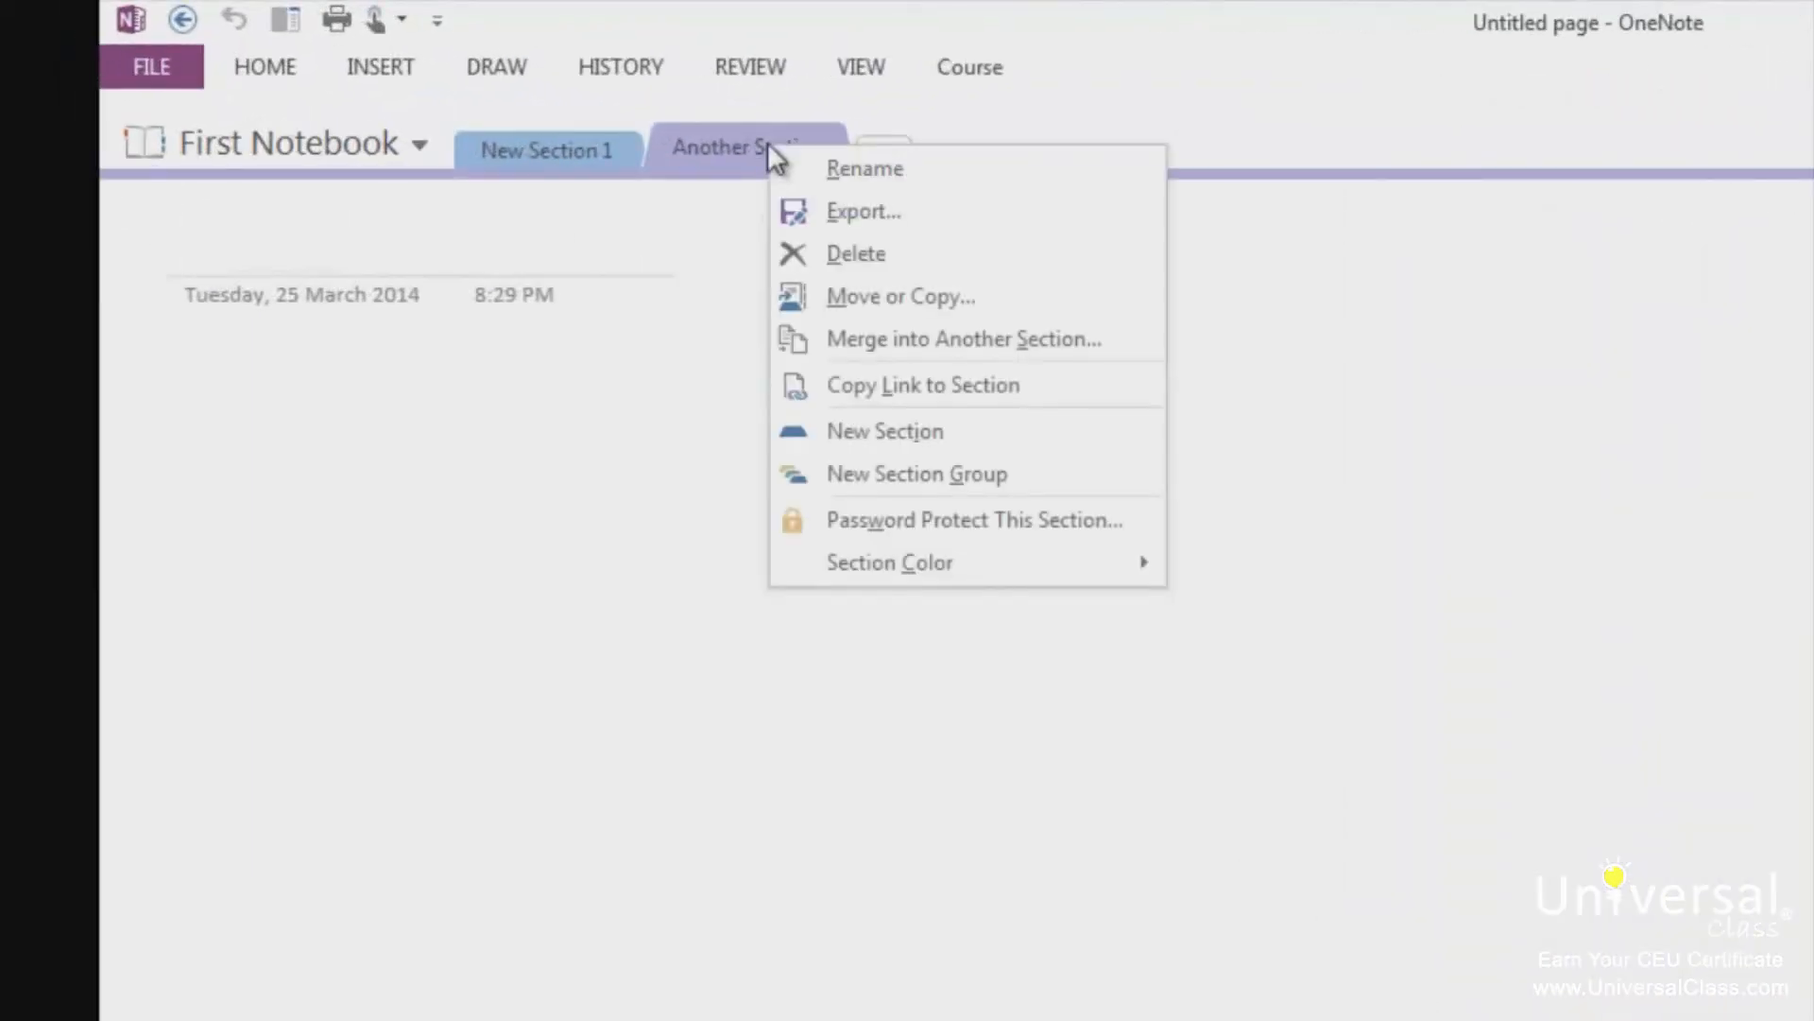
pyautogui.click(976, 472)
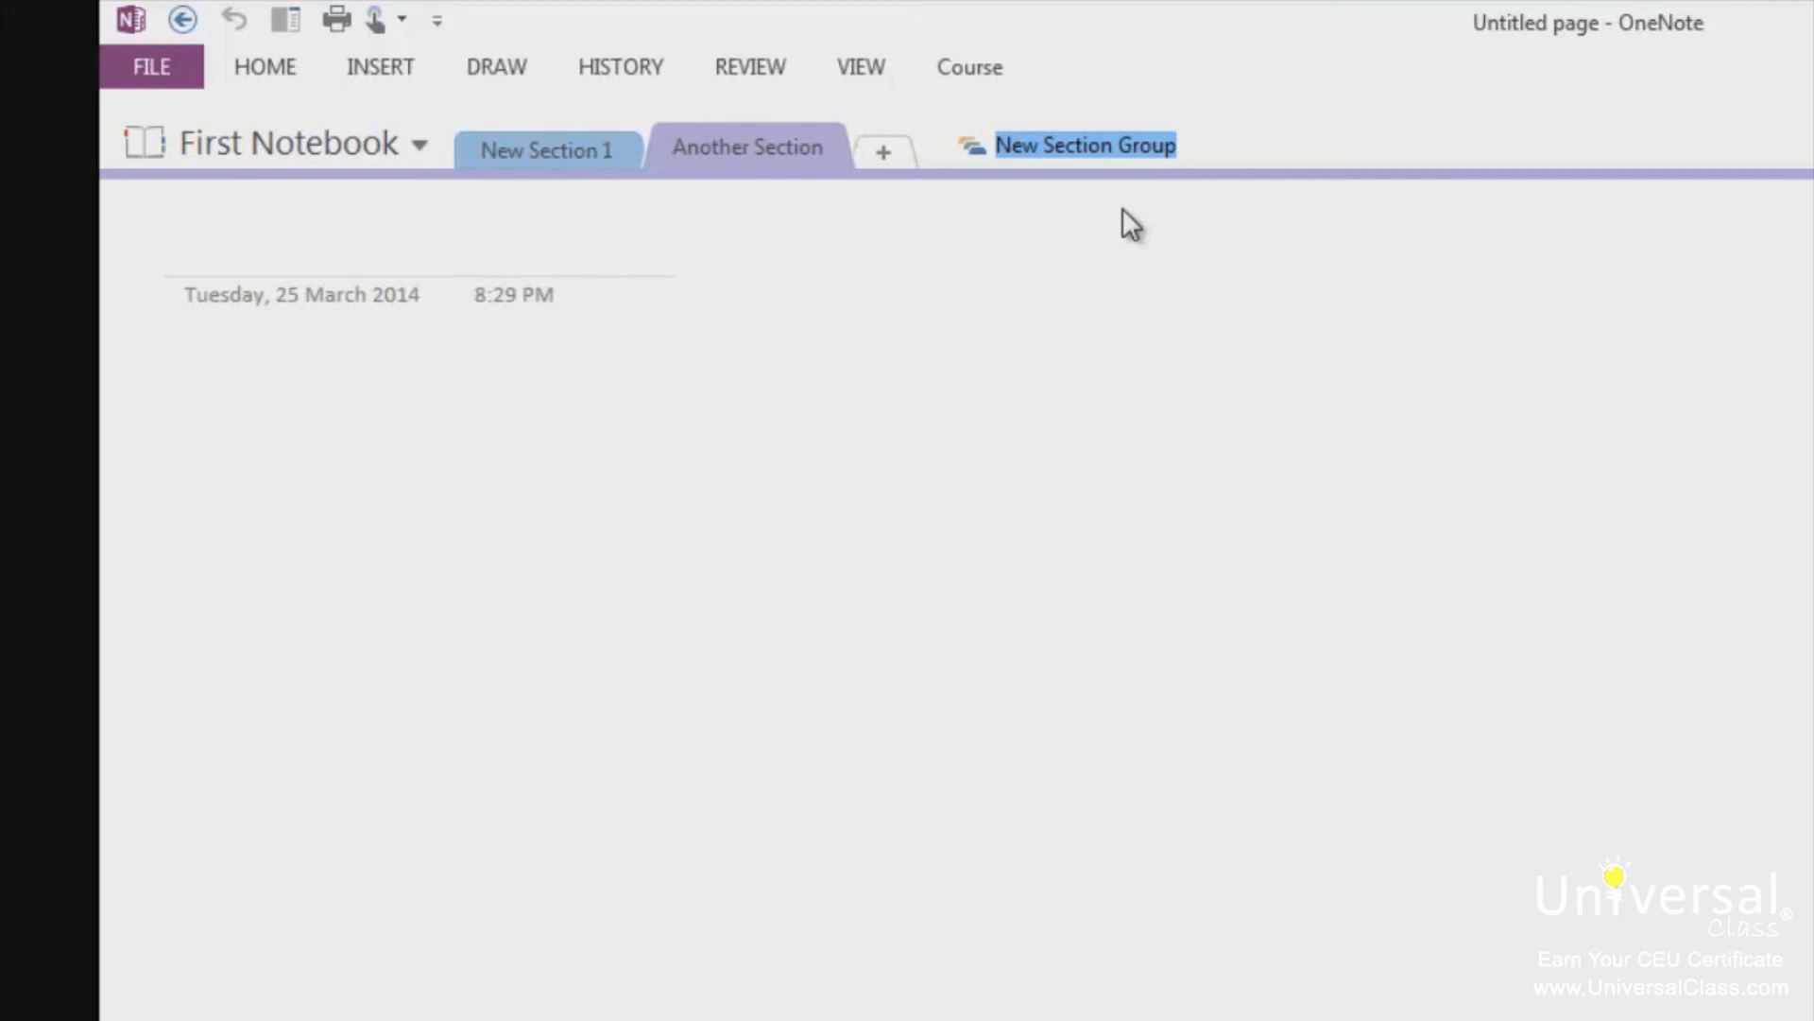
pyautogui.press('Return')
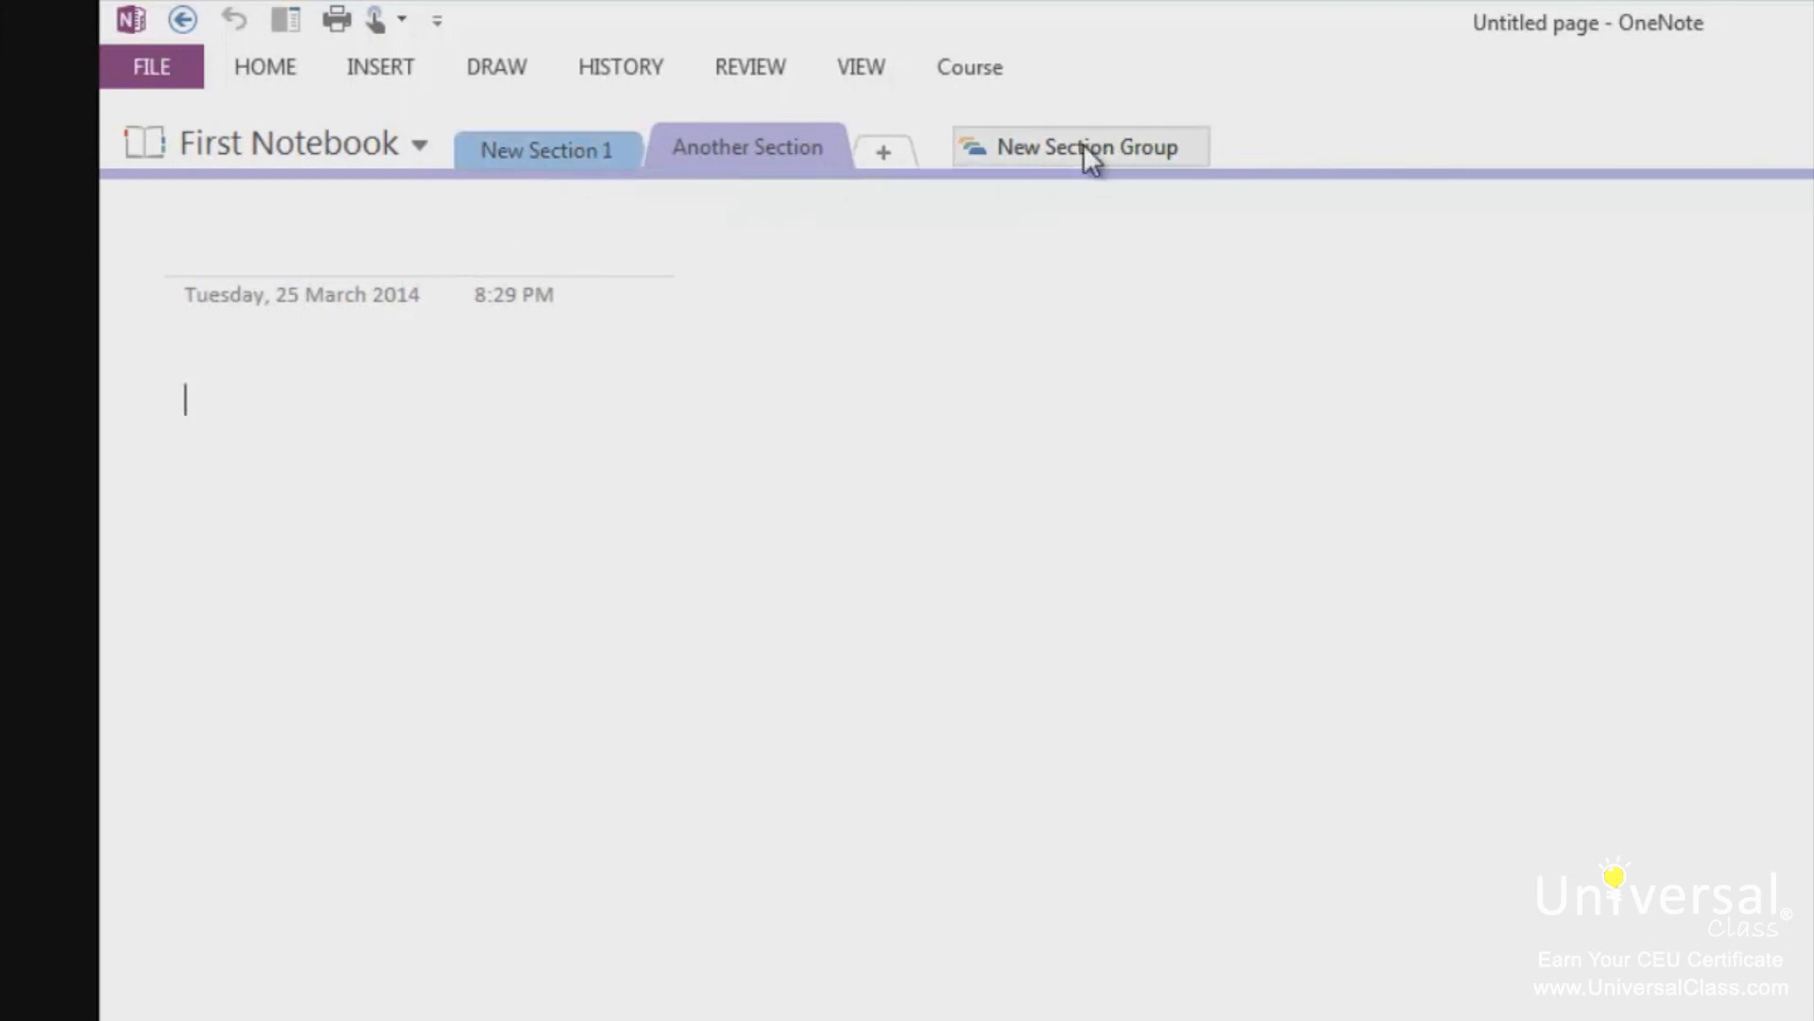
# Move New Section 1 and Another Section into New Section Group.
pyautogui.moveTo(1083, 143); pyautogui.dragTo(1083, 143)
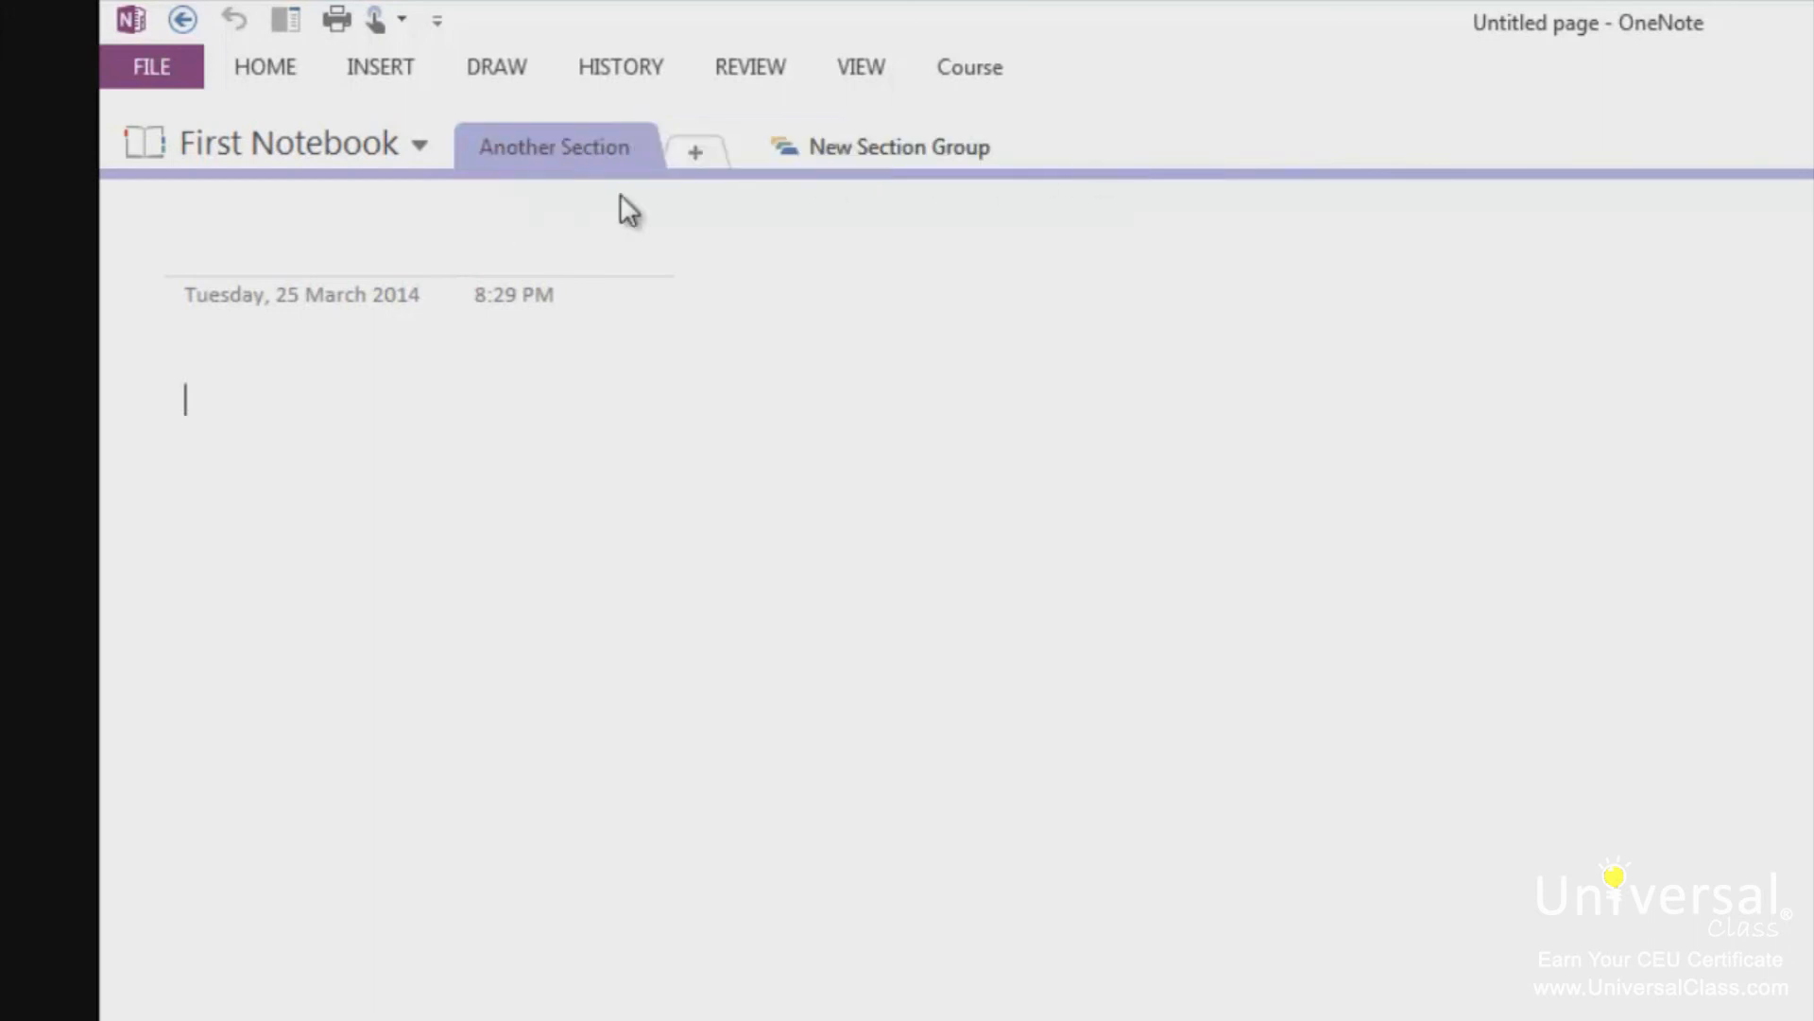
pyautogui.moveTo(518, 144); pyautogui.dragTo(858, 144)
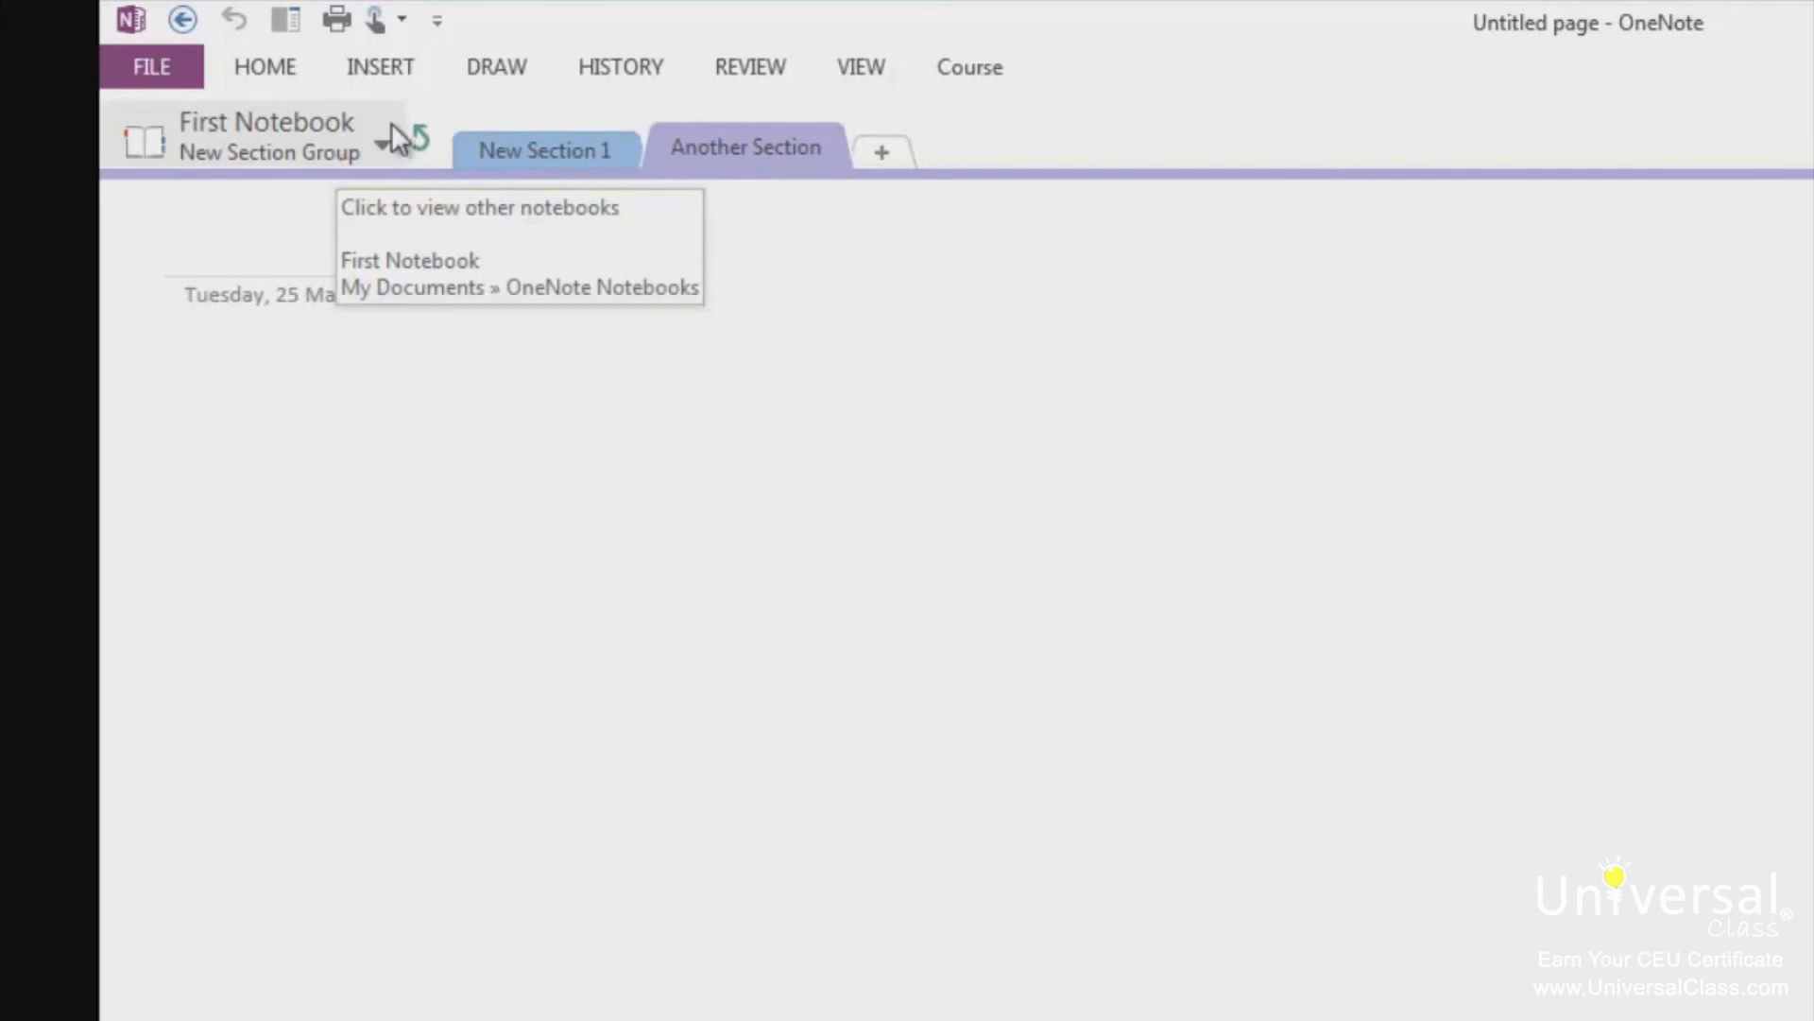
# Go up to the notebook's top level, look inside New Section Group, and return to the top level.
pyautogui.click(420, 139)
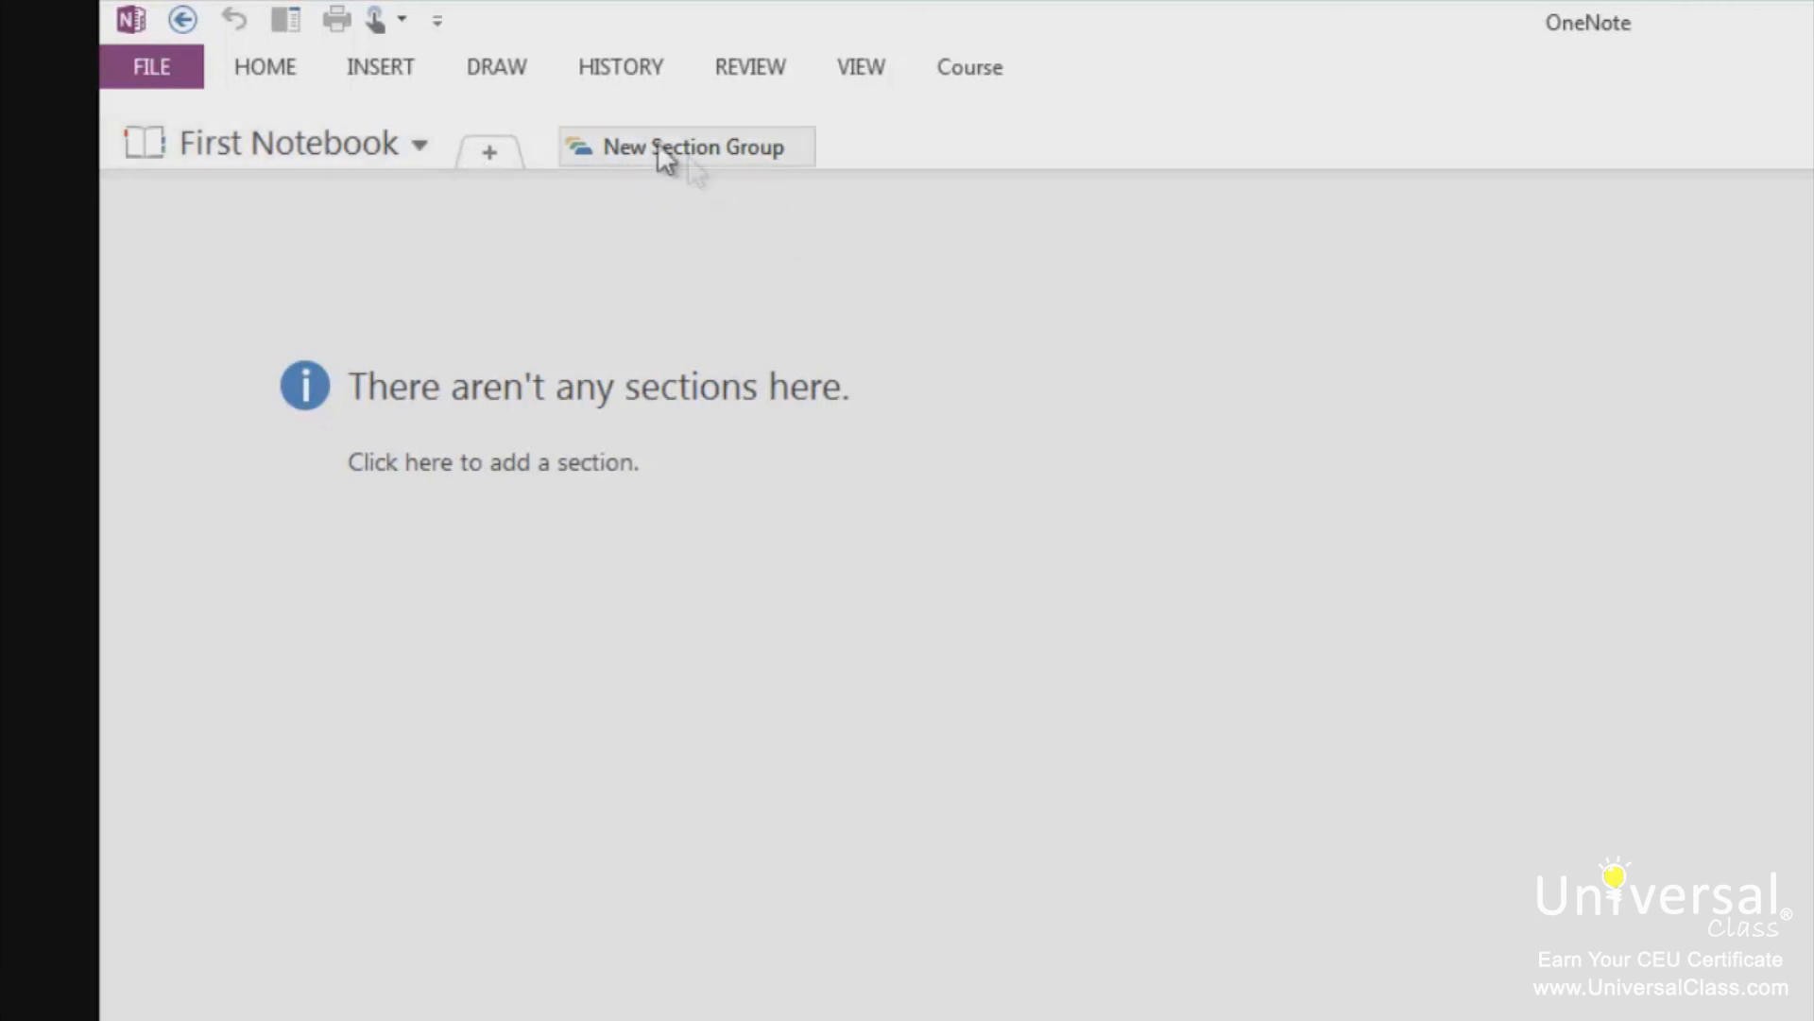
pyautogui.click(694, 149)
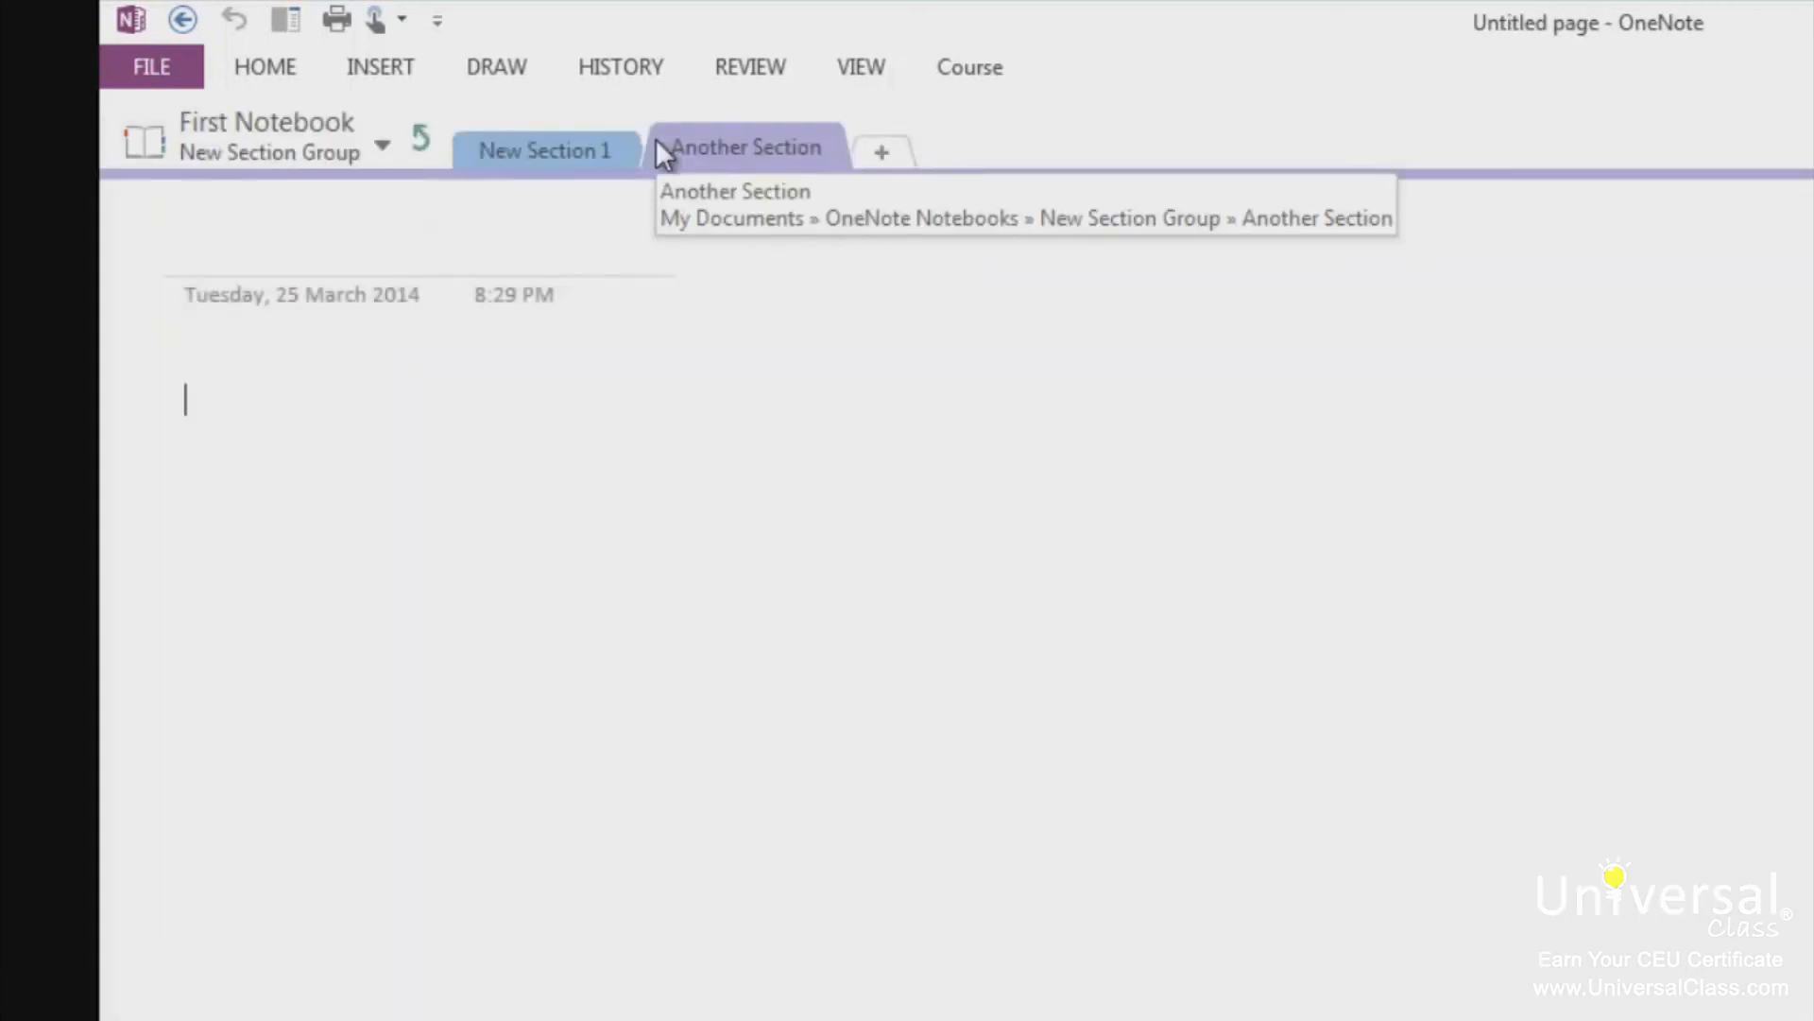
pyautogui.click(421, 143)
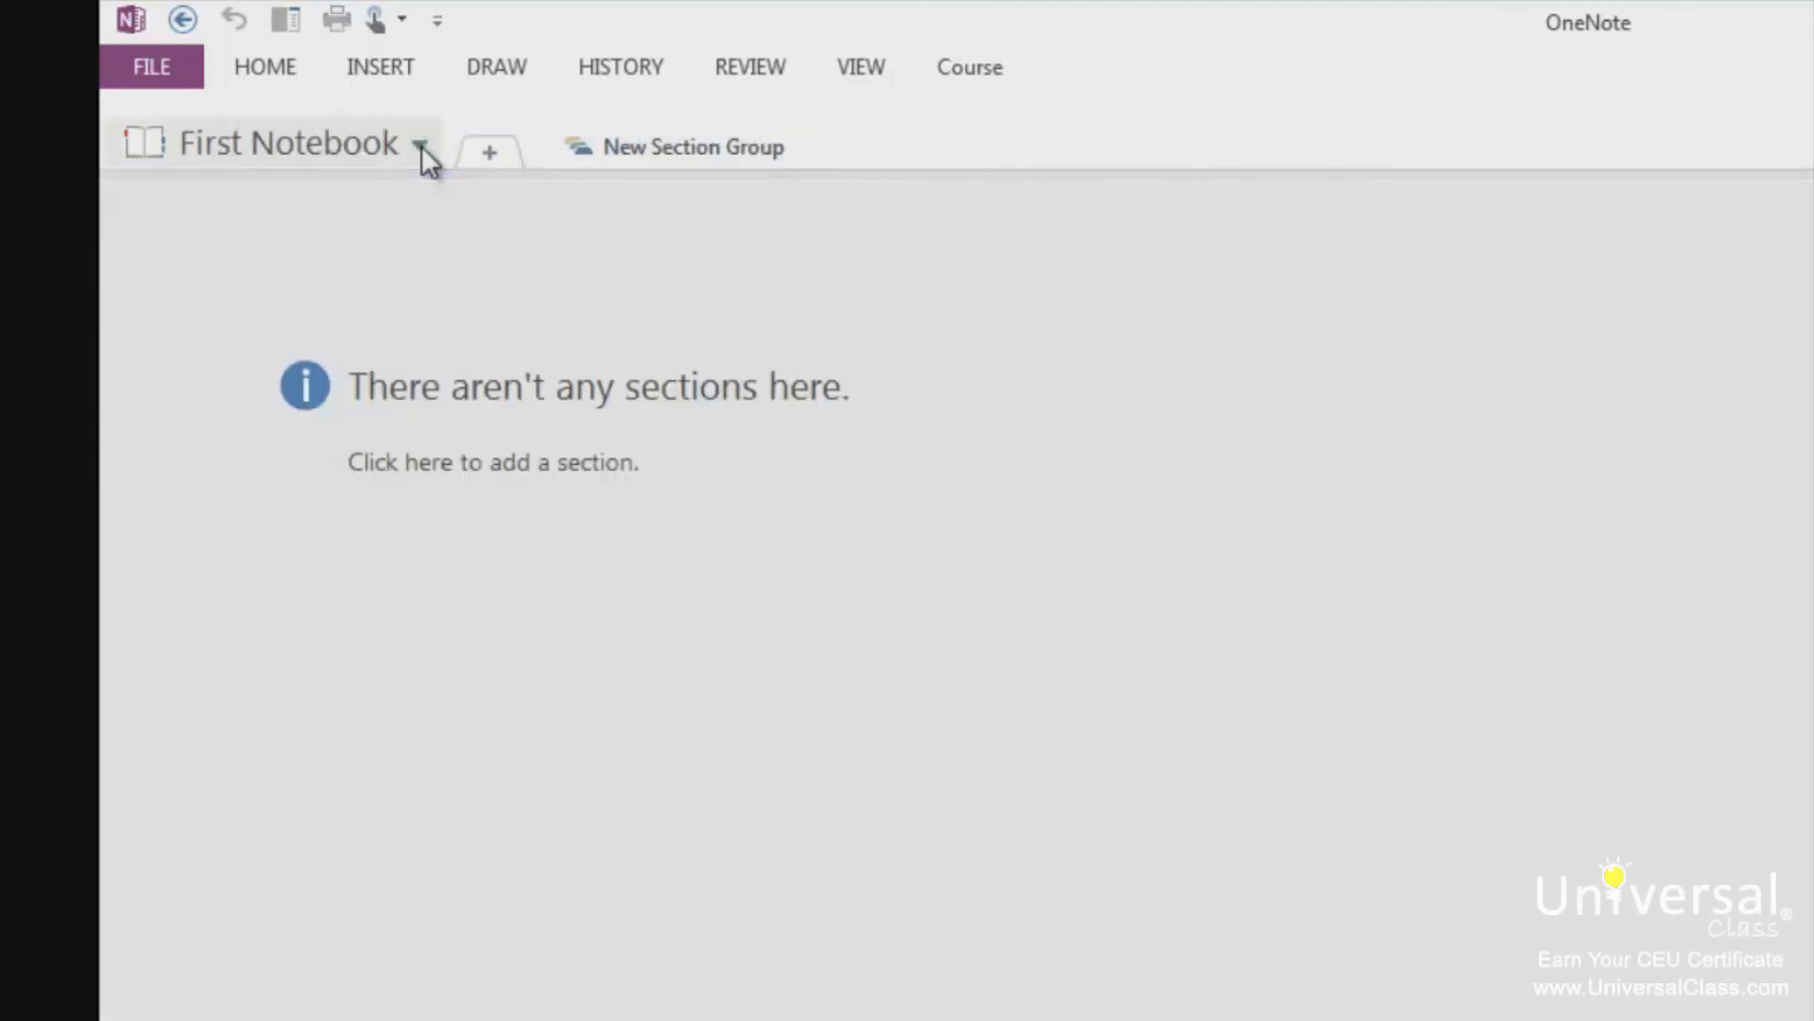